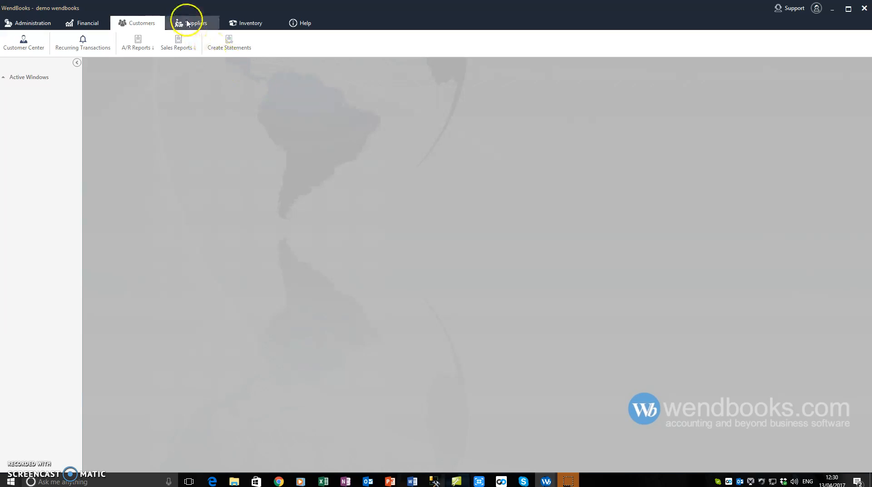
Step: Open the Supplier Center and select the supplier MULTICLICK.NET
click(186, 22)
click(18, 42)
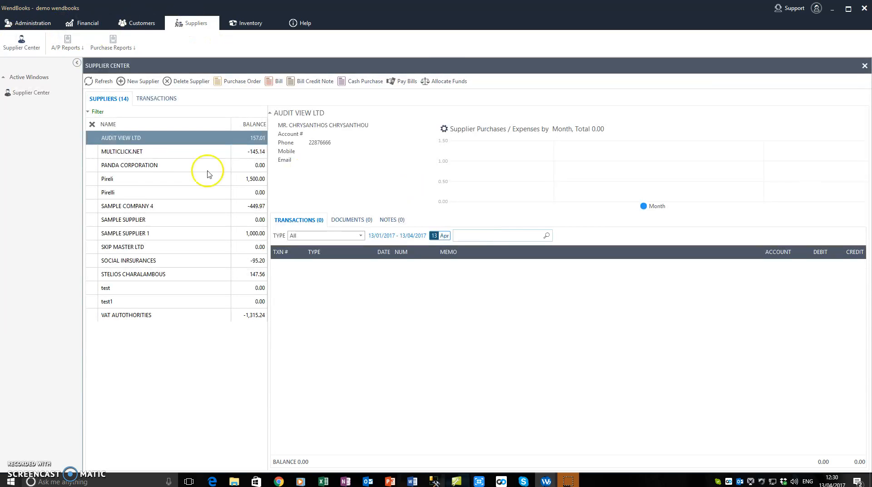
click(156, 190)
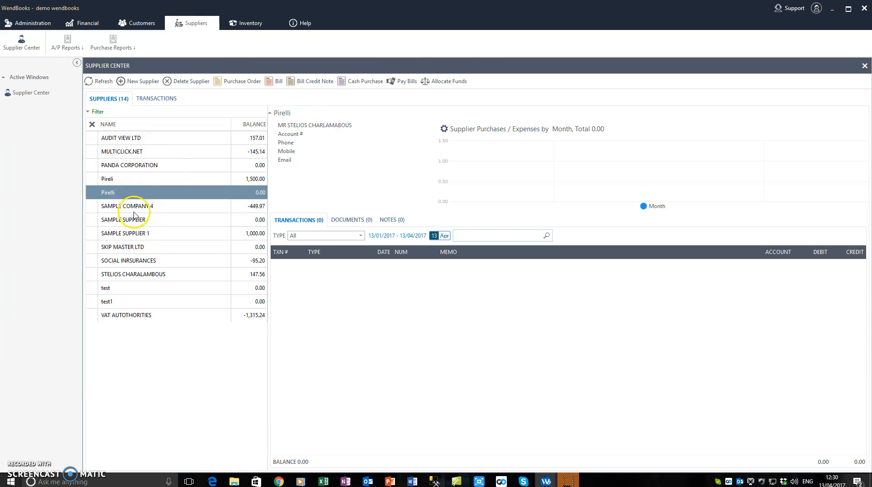
click(124, 153)
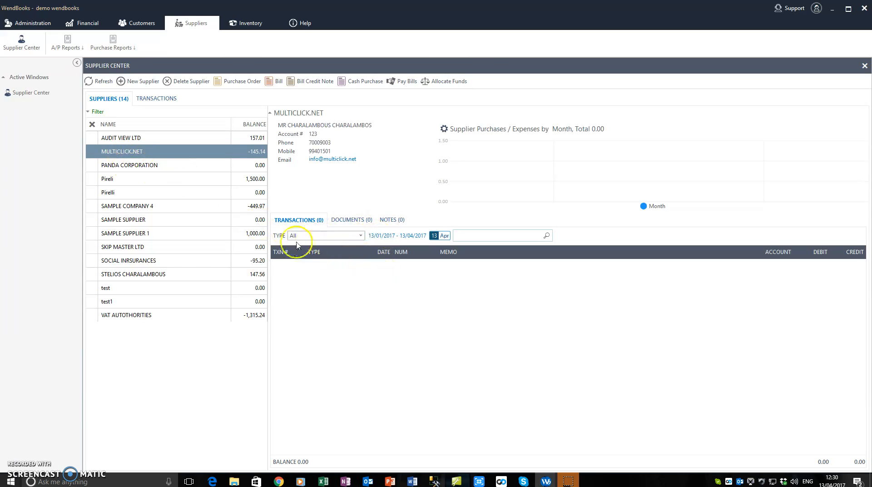
Step: Set the date range of the selected supplier's transaction list to All
click(394, 237)
click(385, 414)
click(473, 410)
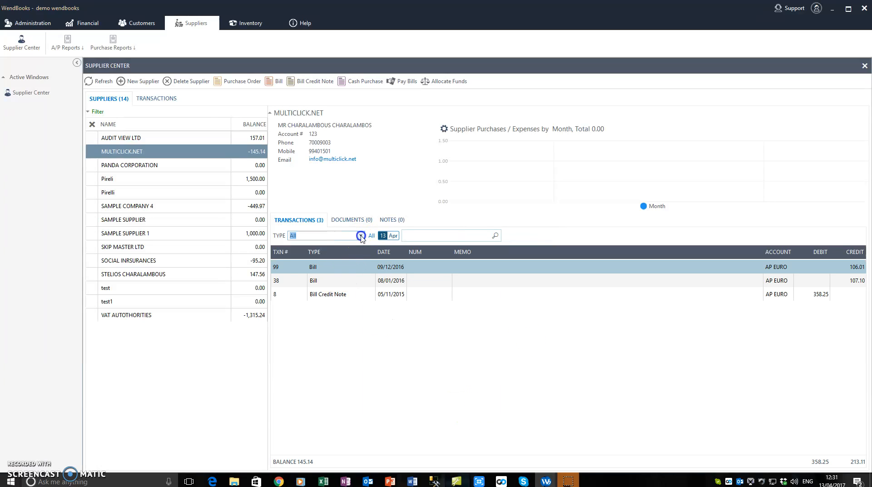
Step: Examine the selected supplier's transactions and the available transaction type filters, keeping the type set to All
click(361, 235)
click(336, 246)
click(314, 281)
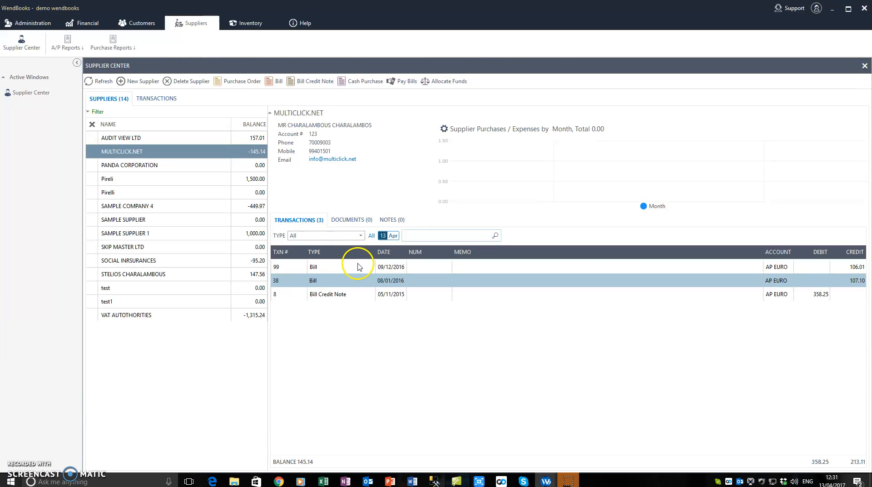
click(360, 236)
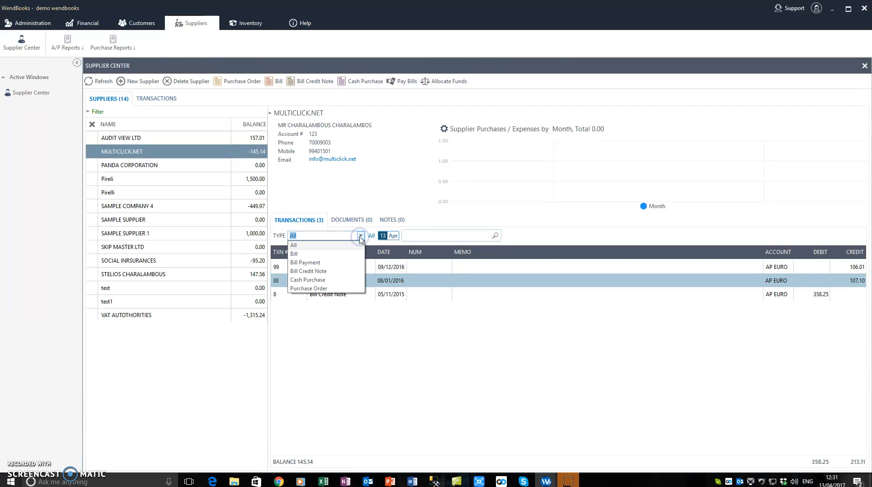
click(360, 236)
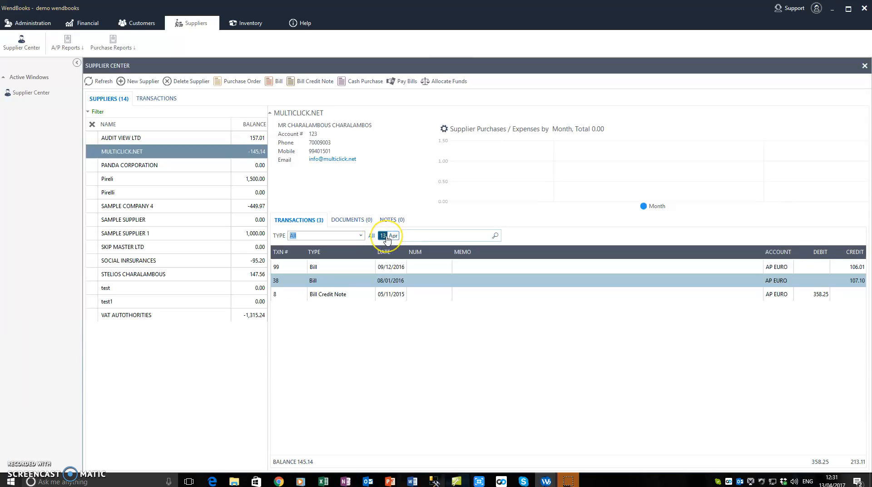
double_click(356, 285)
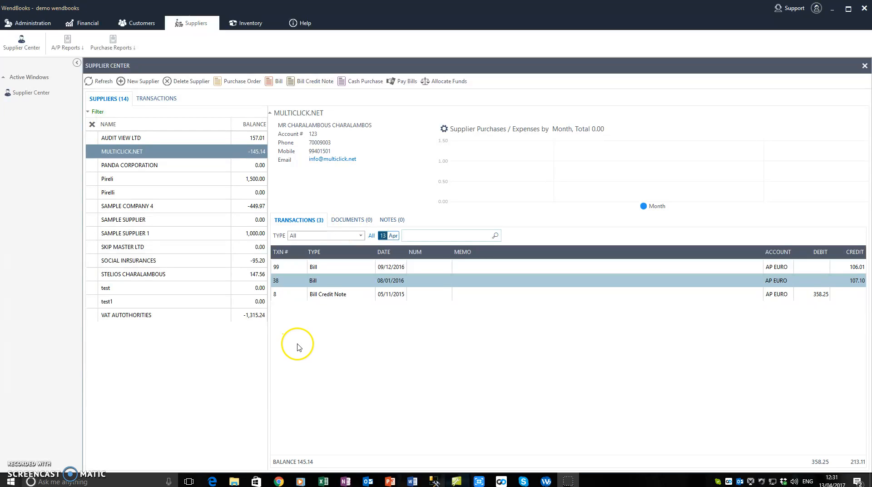
Step: Create a new supplier and enter MY FIRST SUPPLIER as its name
click(141, 83)
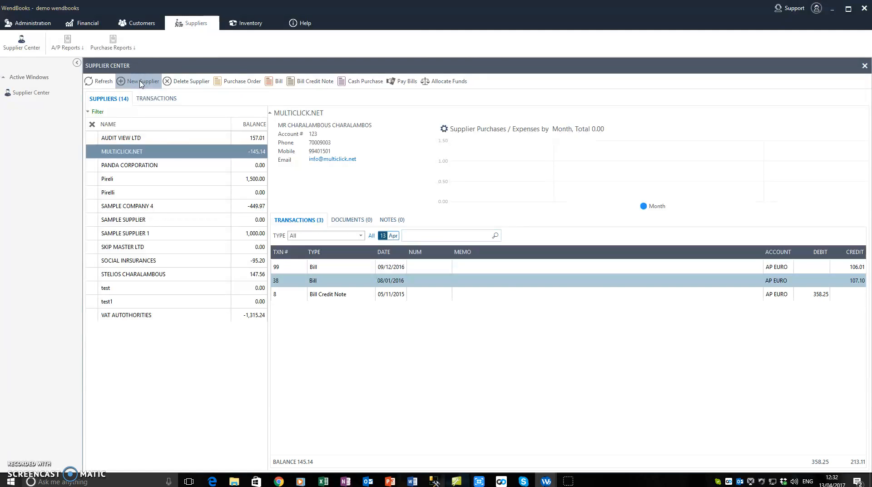
click(253, 134)
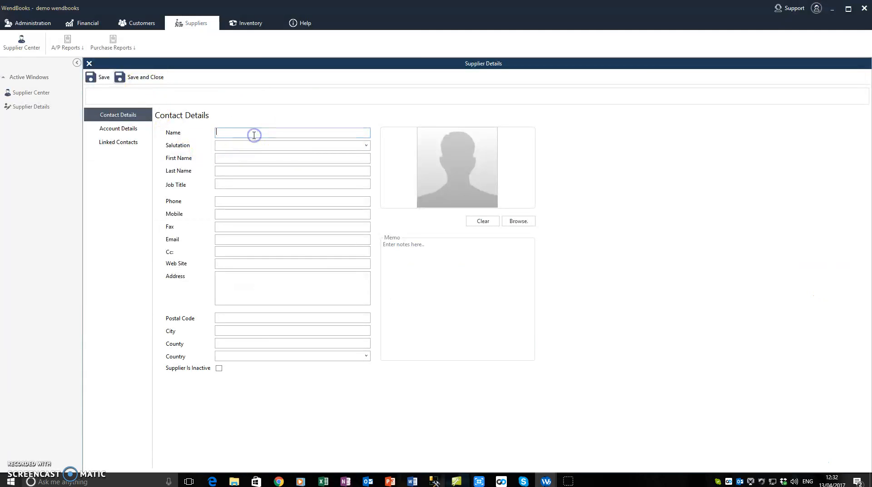
key(Caps_Lock)
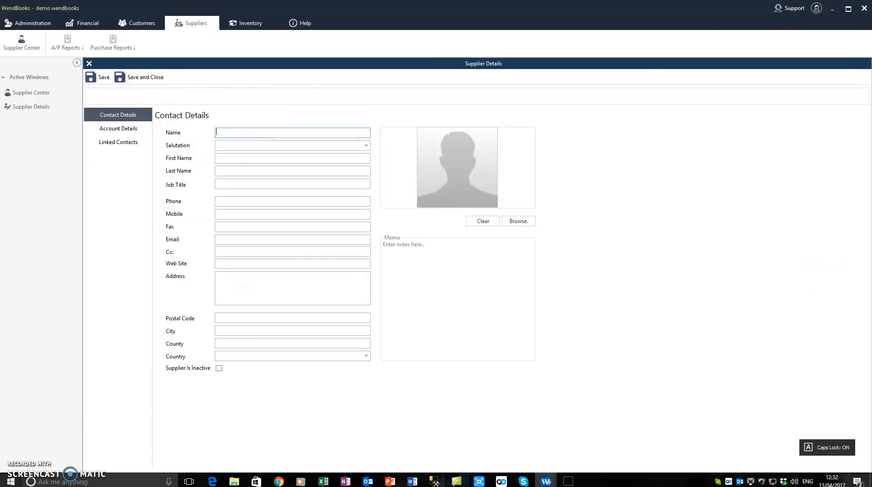
text(MY FIRST SUPPLIER)
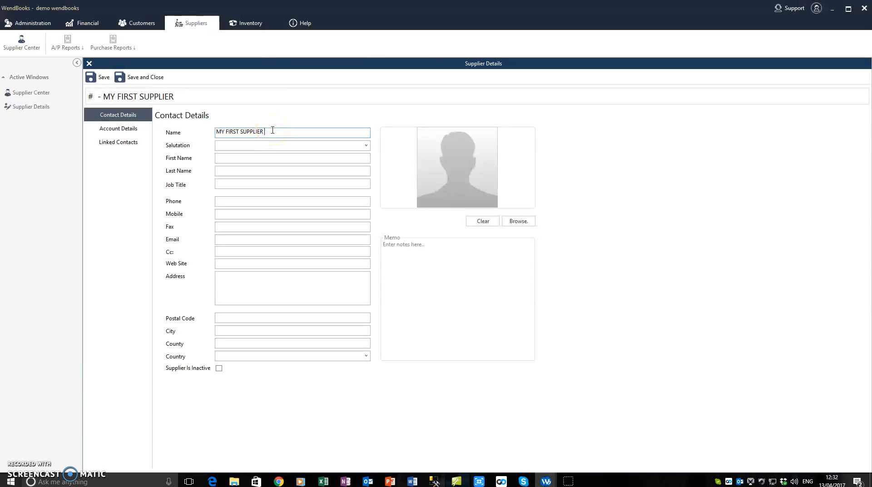
Step: Set the salutation to Mr., enter the contact's first and last names, and set the job title to Director
click(263, 146)
key(Caps_Lock)
text(m)
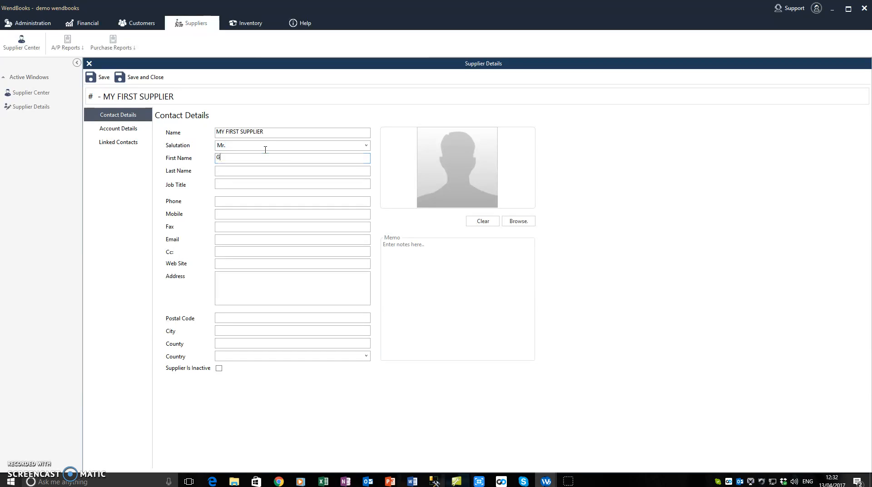
key(Tab)
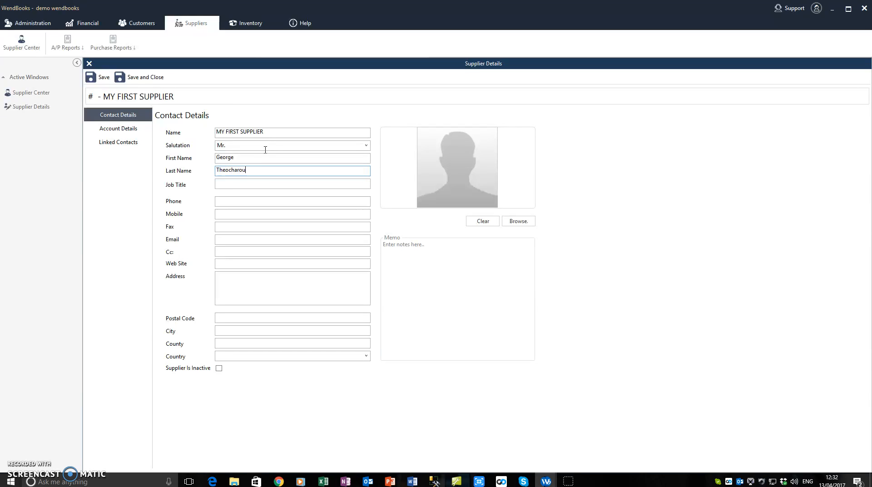
key(Tab)
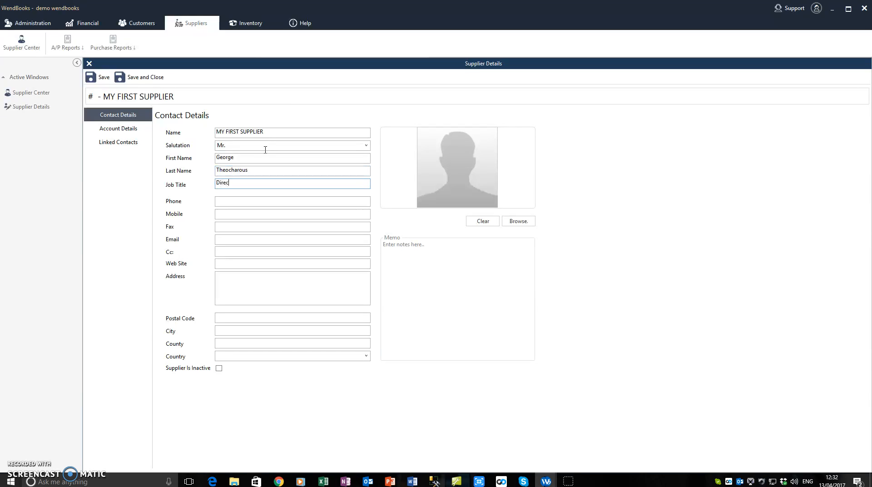
key(Tab)
click(252, 160)
click(255, 170)
click(249, 158)
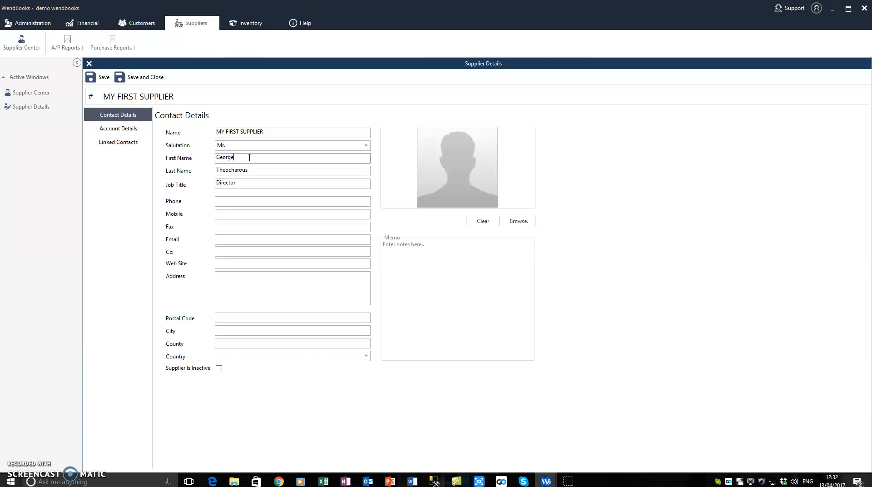
click(254, 170)
click(253, 158)
click(254, 171)
click(253, 183)
Step: Fill in the supplier's phone number, mobile number and e-mail address, leaving the fax, Cc and web site fields empty
click(272, 203)
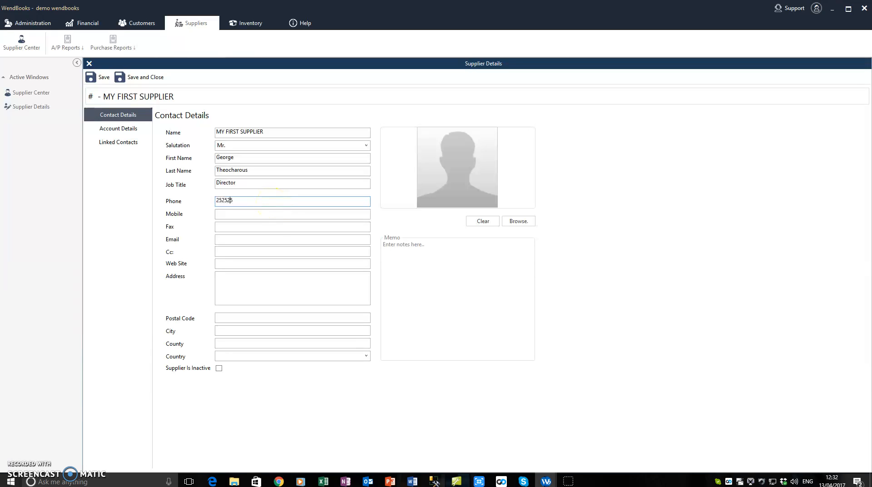
text(9997)
key(Tab)
key(Tab)
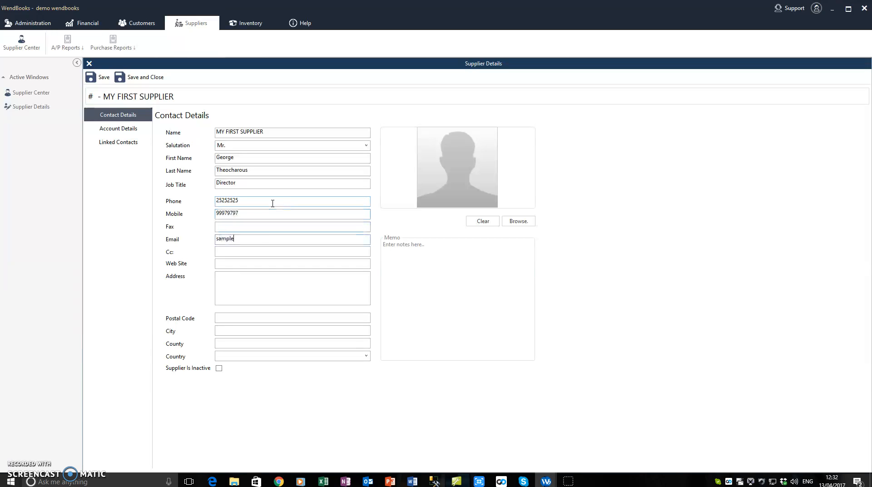
text(sample@sample)
key(Tab)
key(Tab)
key(Tab)
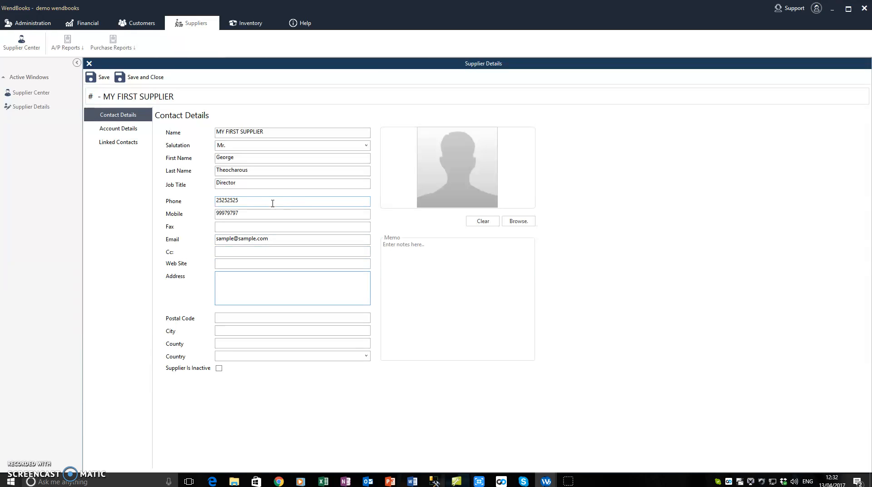
Step: Copy the supplier name into the address as its first line and complete the postal address beneath it
drag(264, 132, 175, 129)
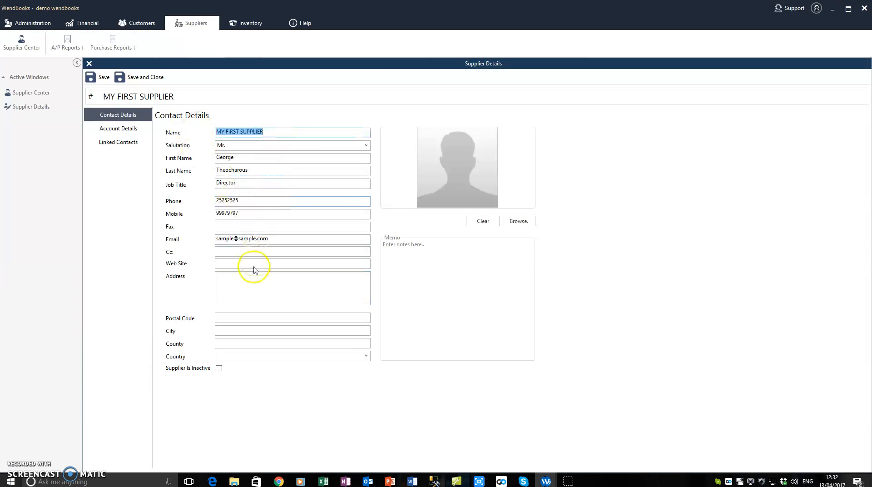
key(ctrl+c)
click(249, 282)
key(ctrl+v)
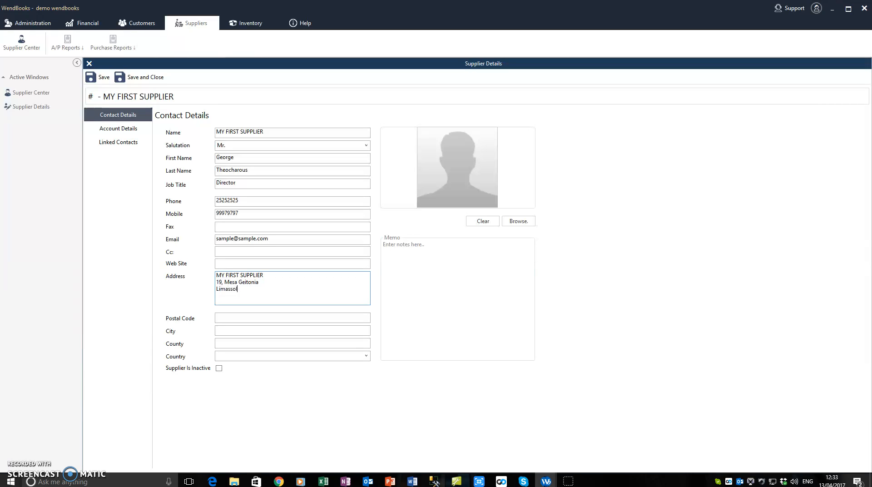
key(Tab)
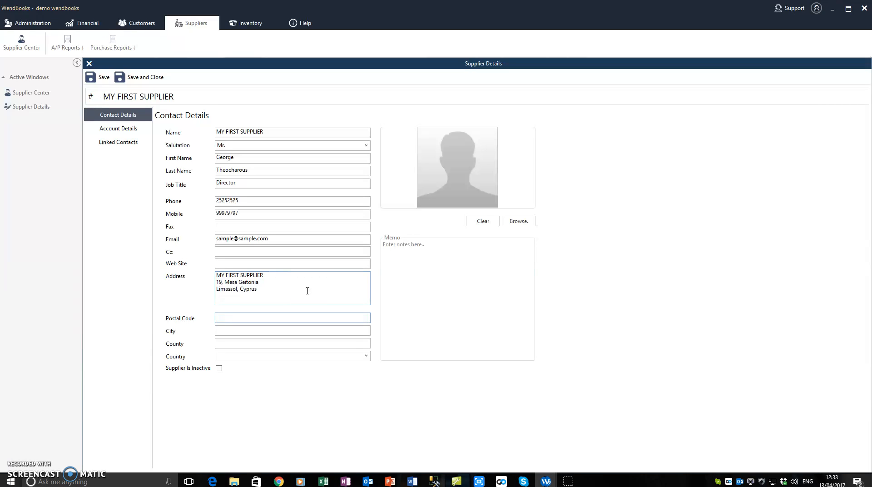
Step: Fill in the supplier's postal code and city, and set the country to Cyprus
key(Tab)
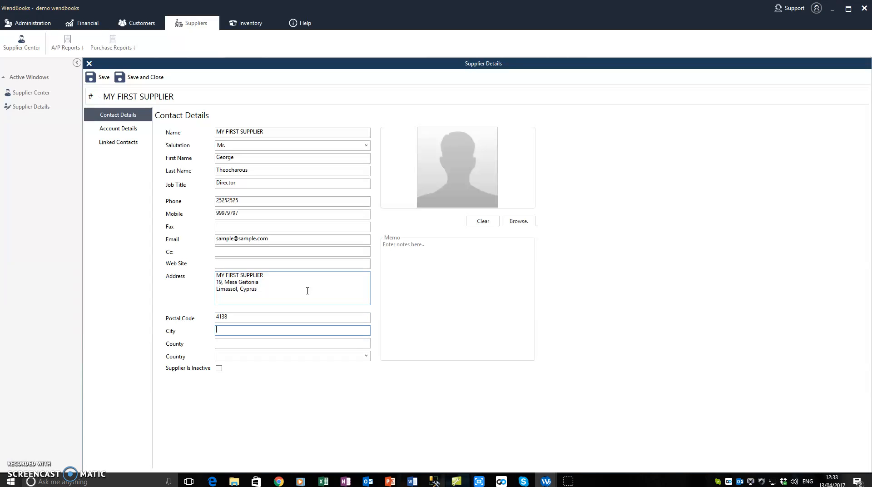
text(Limassol)
key(Tab)
key(Tab)
text(Cy)
key(Tab)
click(273, 287)
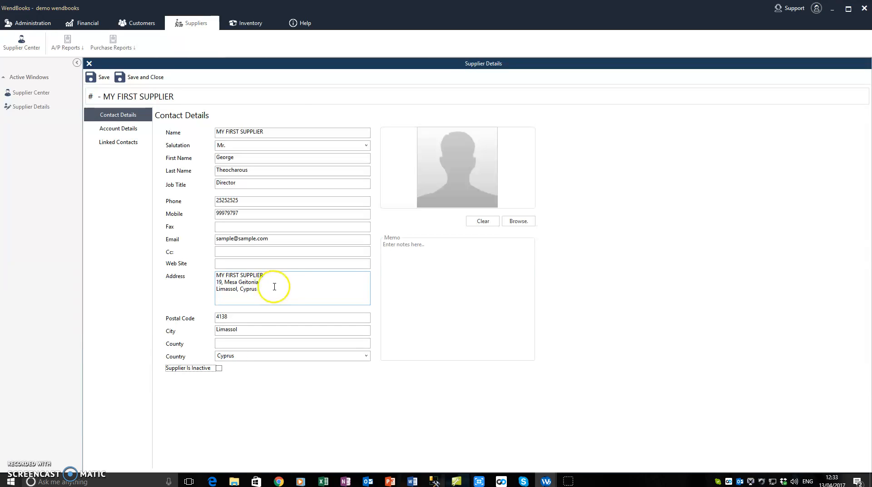
Step: Set the default payable account to AP EURO in the supplier's account details
click(129, 130)
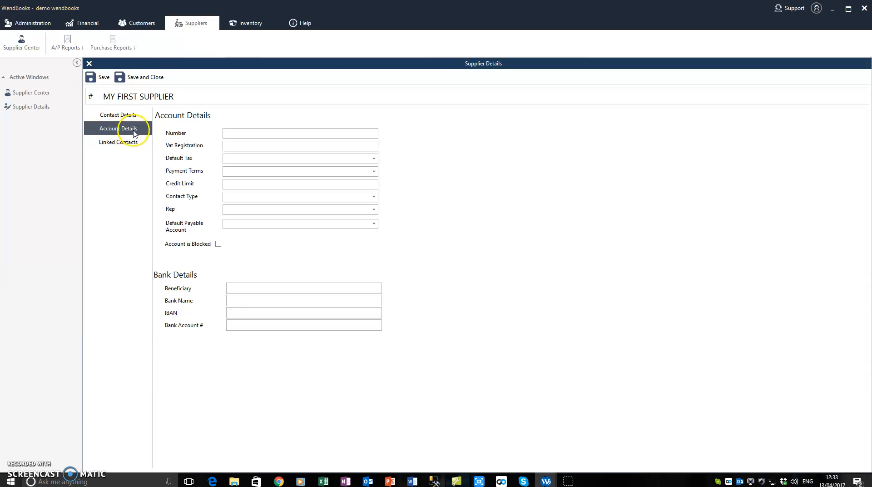
click(249, 224)
click(374, 223)
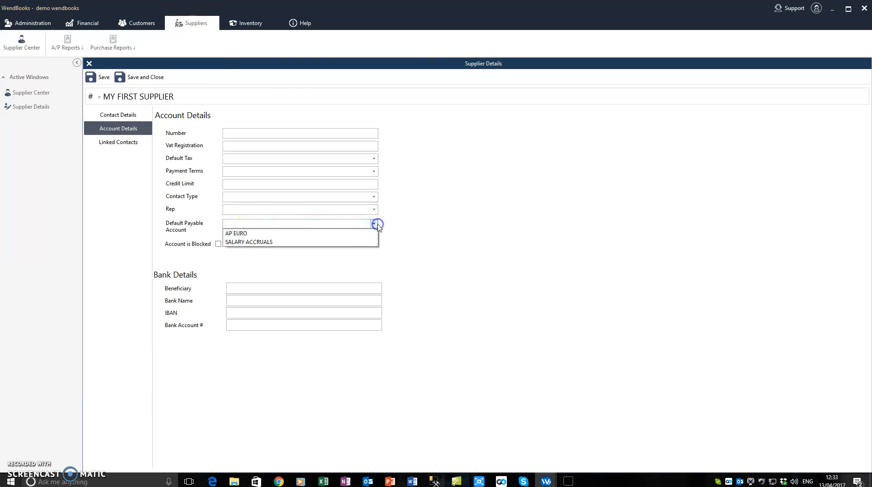
click(276, 234)
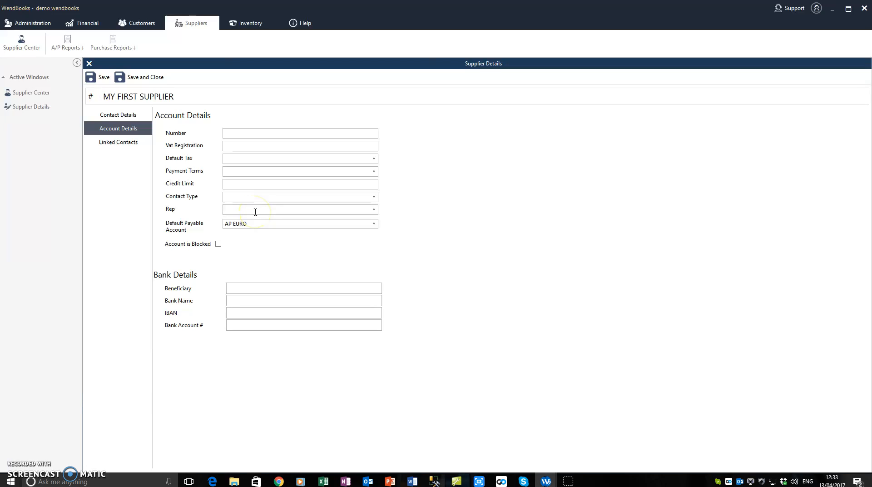
Step: Set the supplier's default tax to S, the payment terms to Net 90 and the credit limit to 1,000.00
click(236, 188)
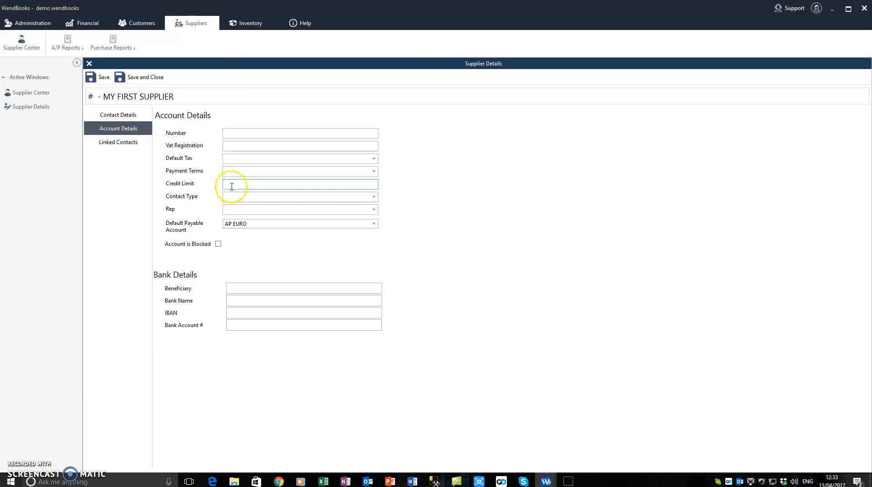
click(316, 171)
click(294, 160)
text(S)
click(262, 175)
click(375, 172)
click(327, 186)
click(247, 189)
Step: Set the contact type to Domestic and assign the first customer in the list as the rep
click(374, 197)
click(312, 207)
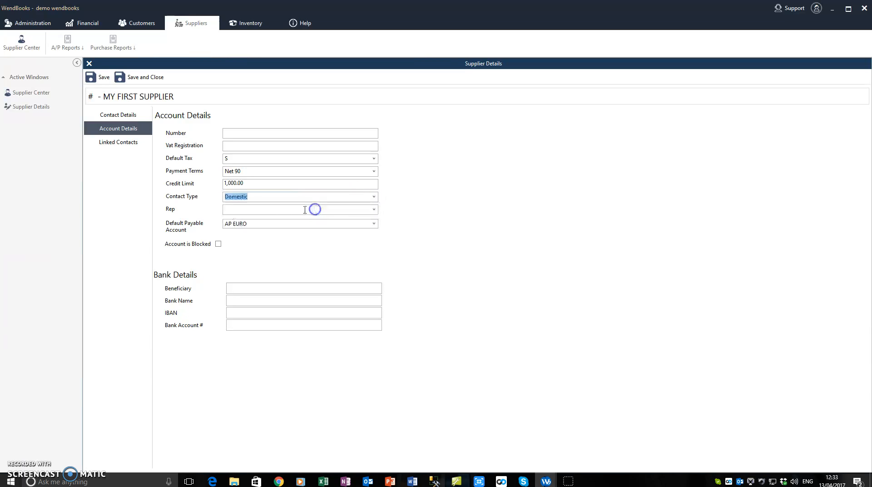
click(374, 209)
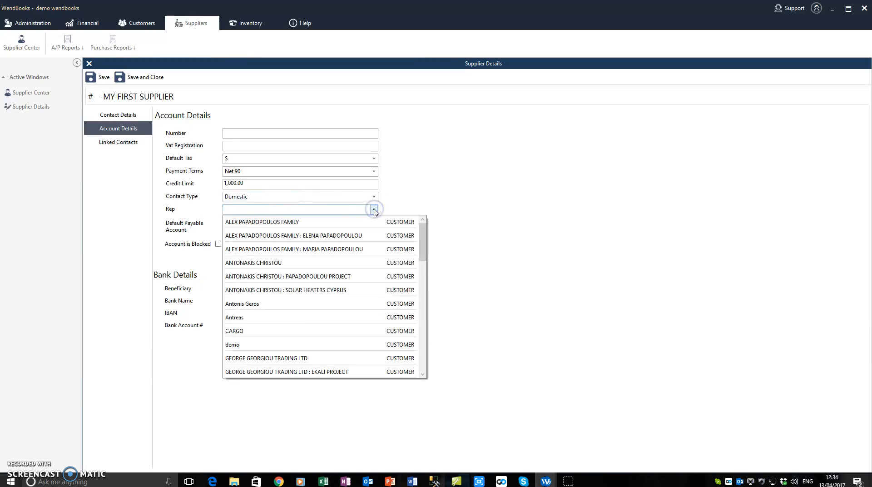
click(321, 224)
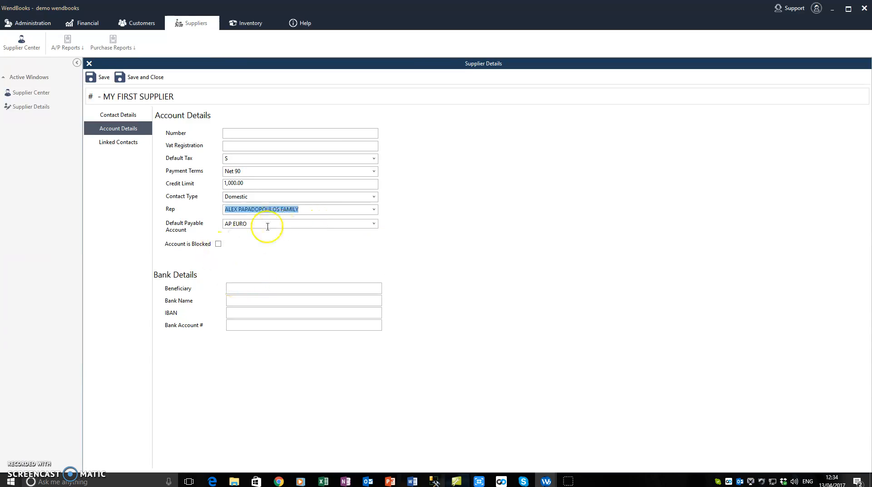
click(292, 199)
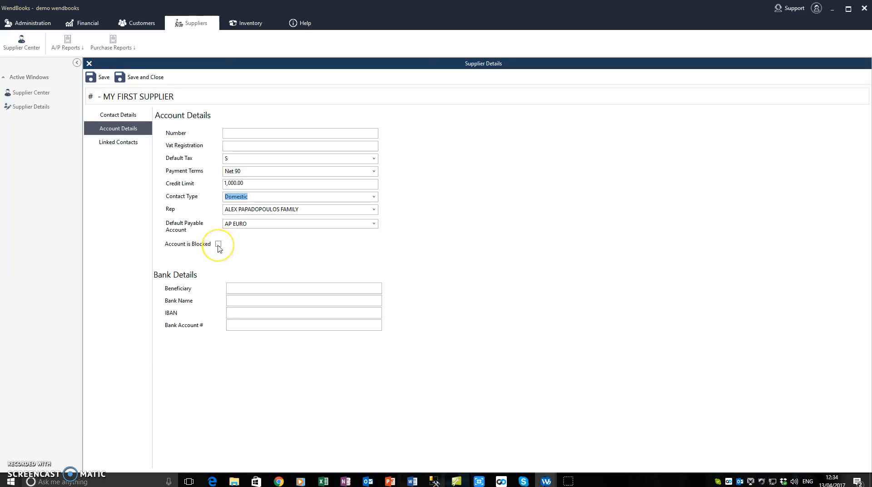
click(253, 288)
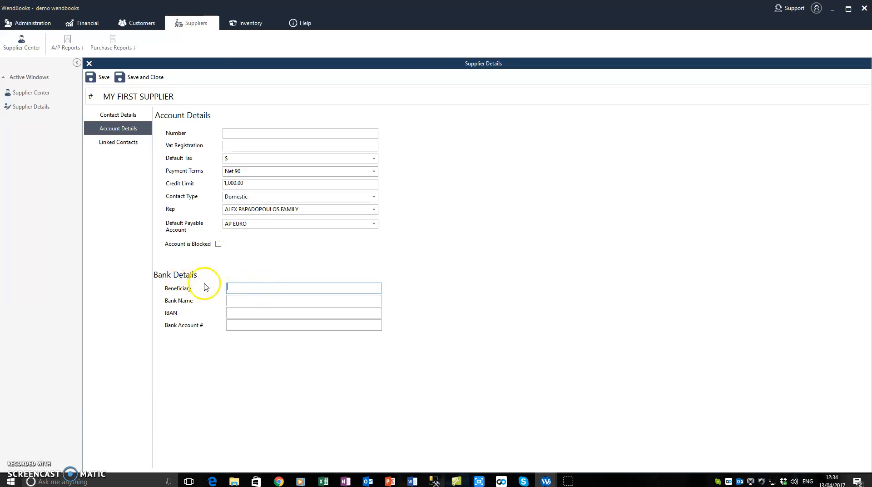
click(250, 302)
click(249, 315)
click(247, 327)
click(245, 313)
click(244, 301)
click(244, 290)
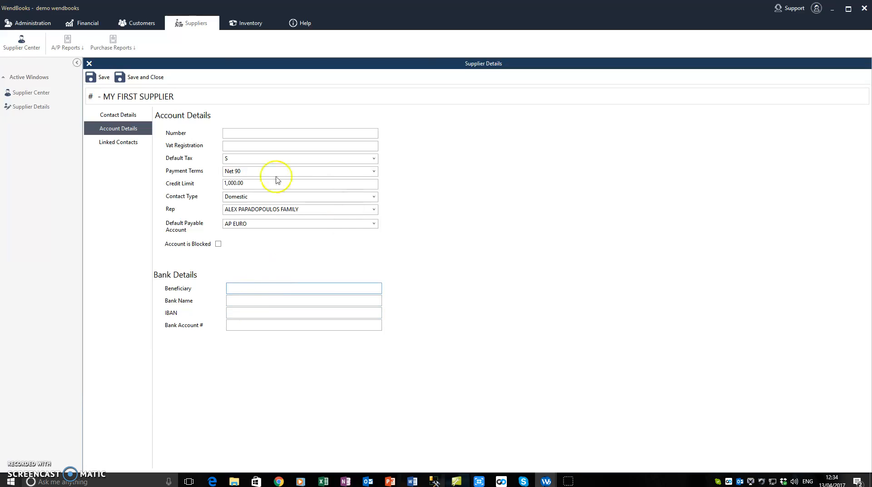
click(247, 148)
click(248, 133)
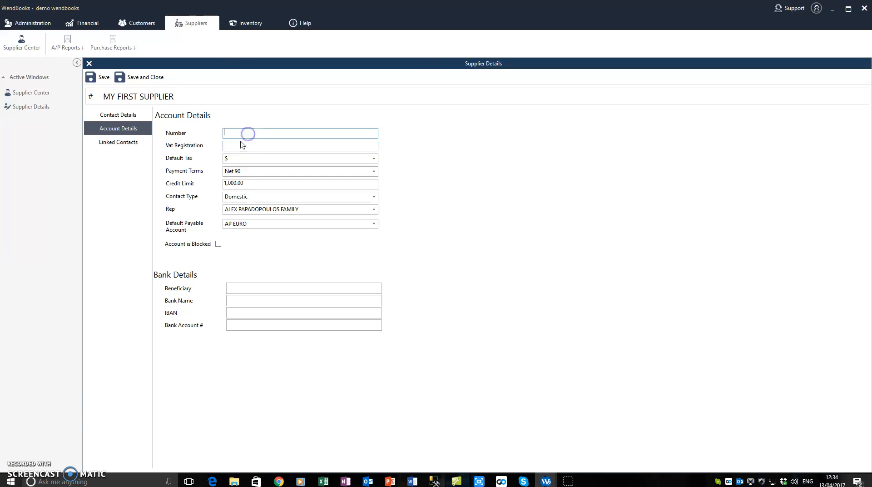
Step: Check the number, VAT registration and memo fields of the new supplier, then save and close its details
click(238, 133)
click(241, 145)
click(239, 131)
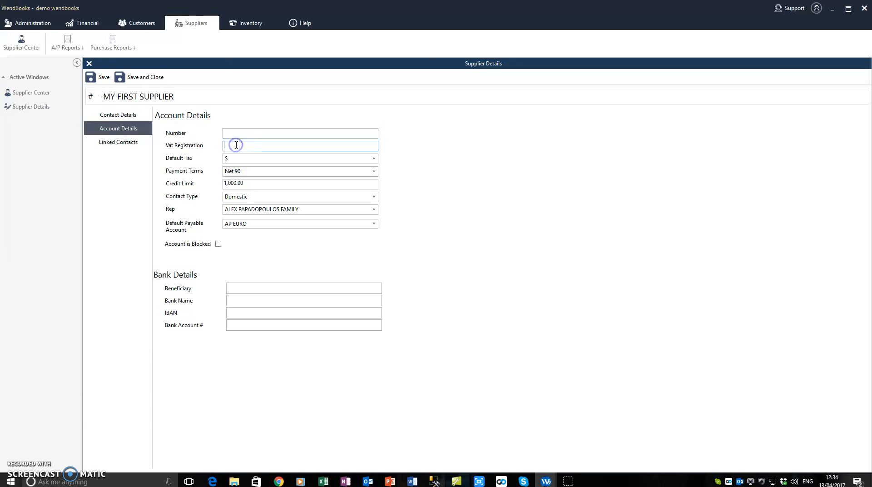
click(119, 116)
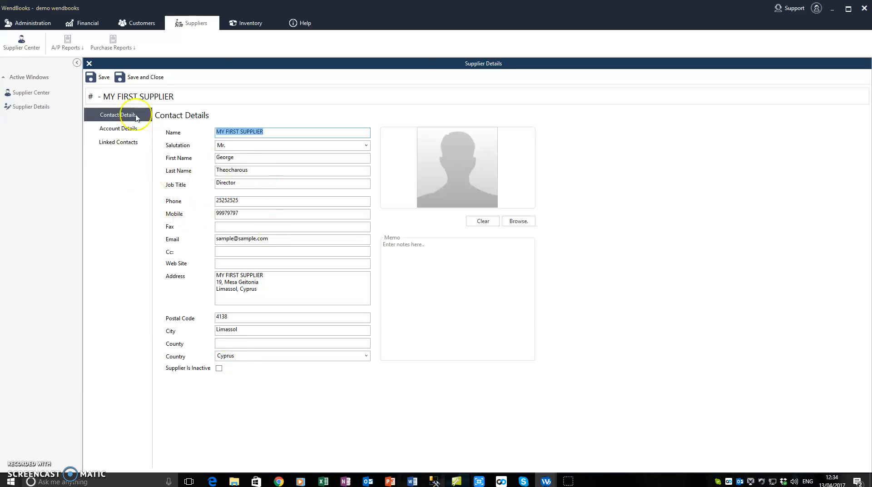
click(144, 82)
click(421, 246)
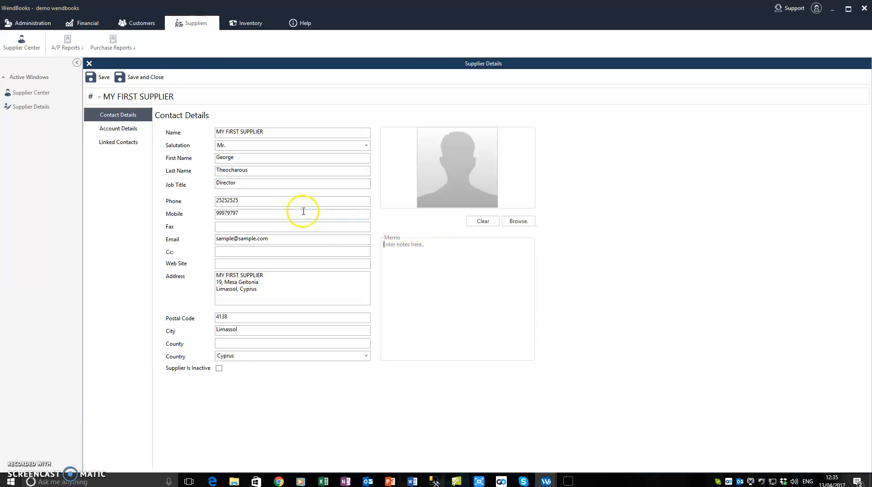
click(140, 78)
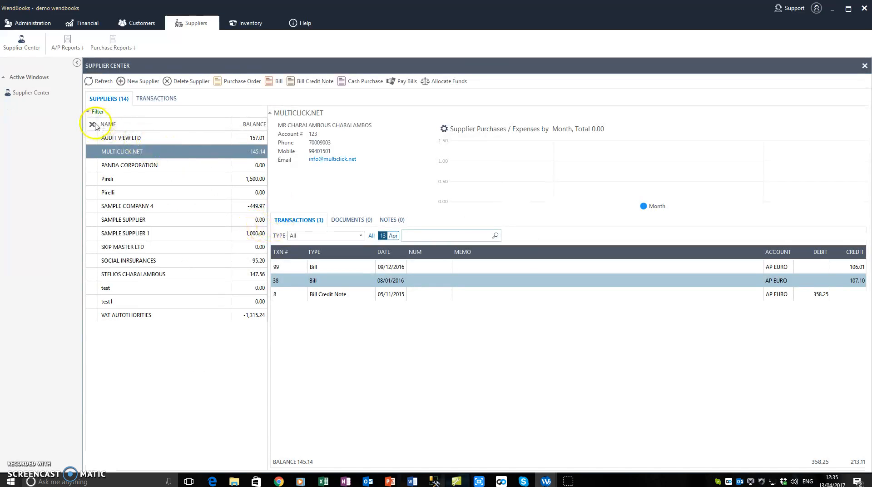
Step: Refresh the supplier list and select MY FIRST SUPPLIER to view its summary
click(135, 186)
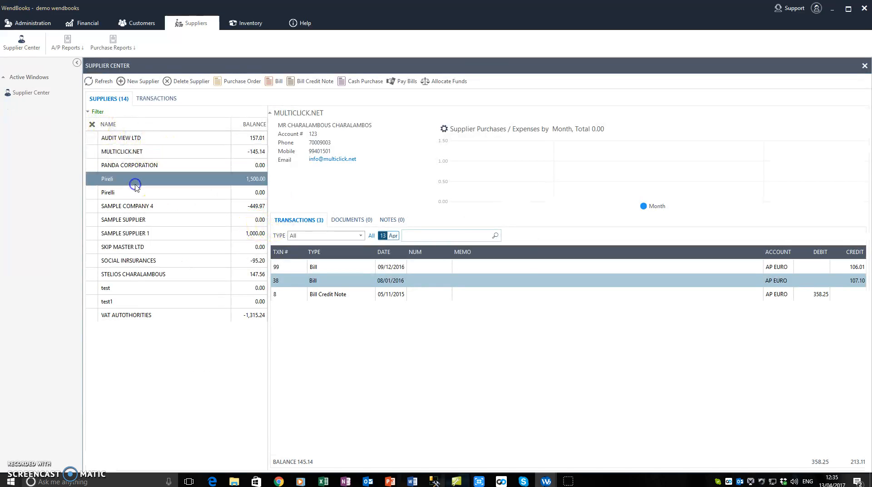
click(94, 81)
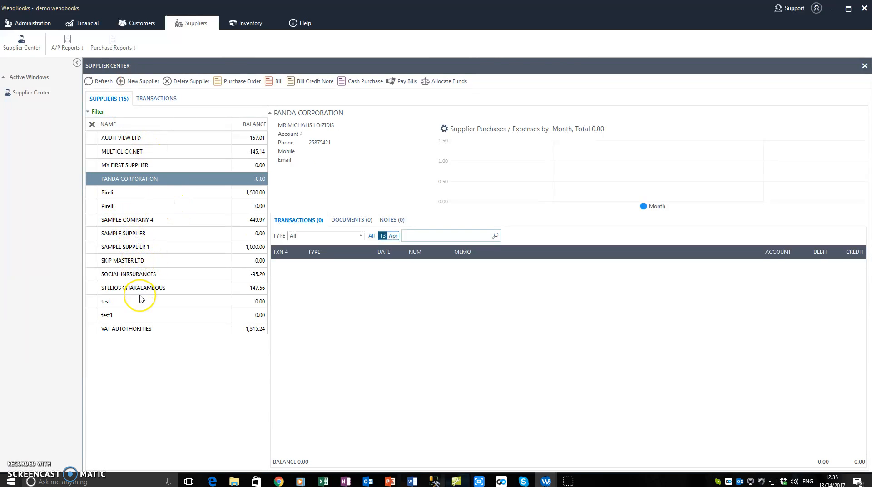
click(127, 168)
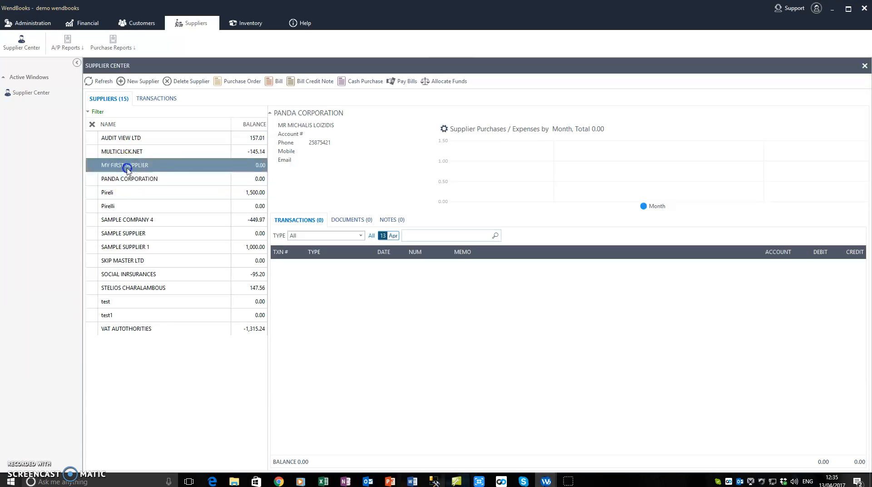
click(148, 167)
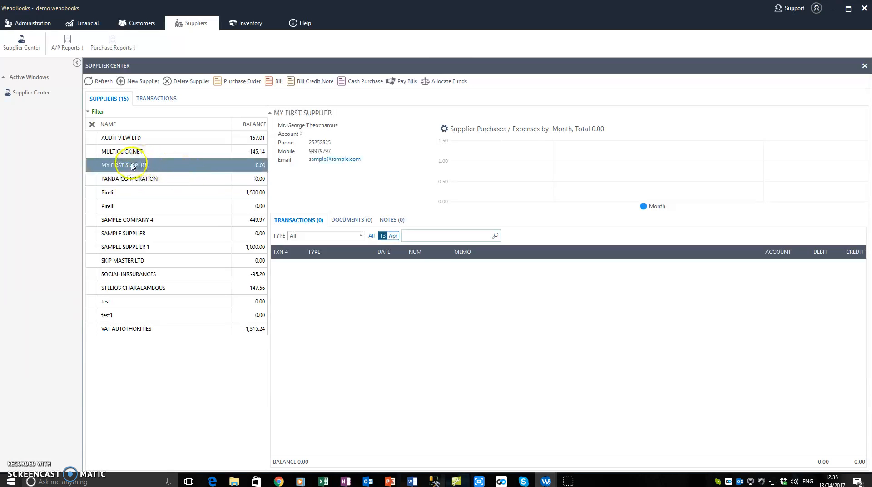
click(129, 168)
double_click(358, 189)
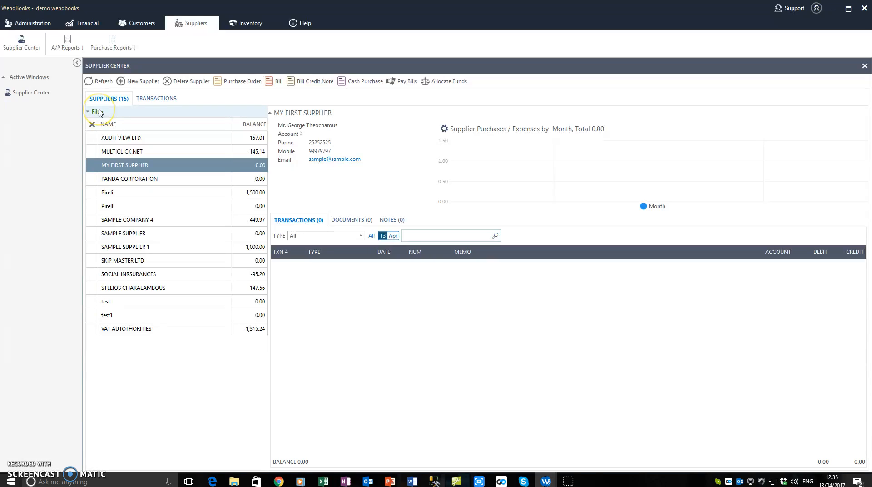
Step: Set the supplier status filter to Show All and select the inactive OTHER SUPPLIER to view it
click(100, 113)
click(144, 135)
click(128, 146)
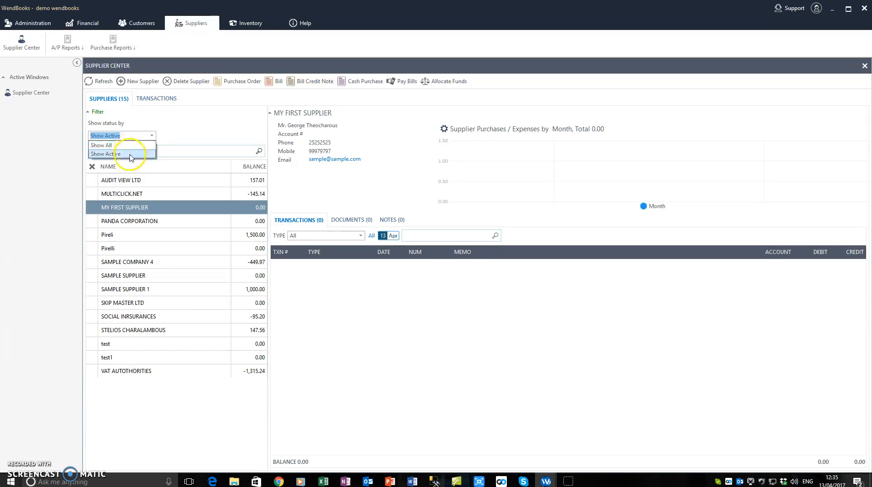
click(129, 146)
click(119, 221)
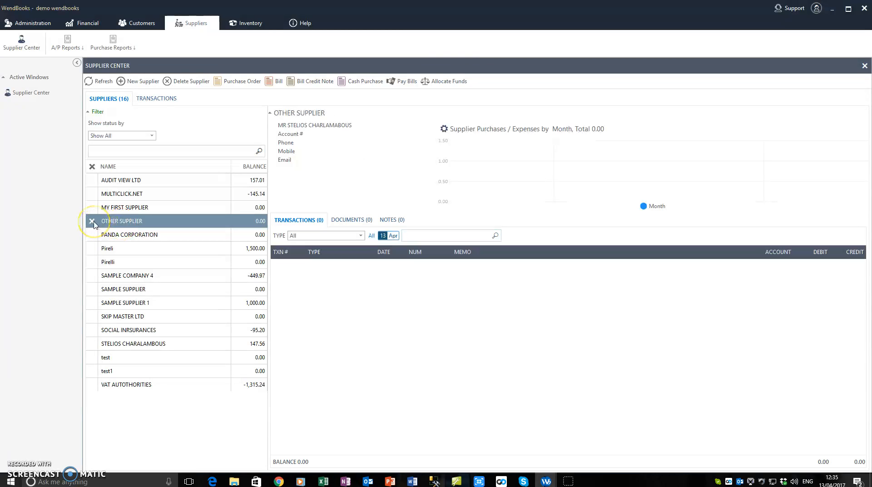
Step: Set the supplier status filter to Show Active
click(152, 136)
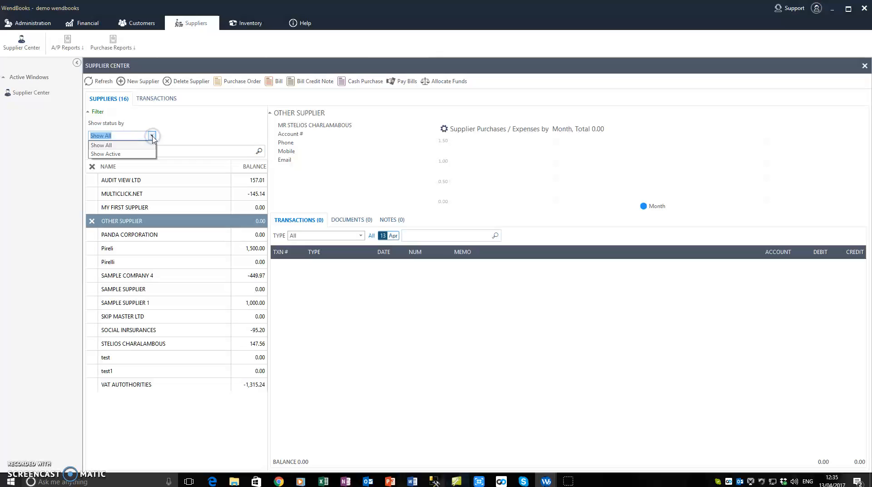
click(119, 146)
click(152, 136)
click(133, 153)
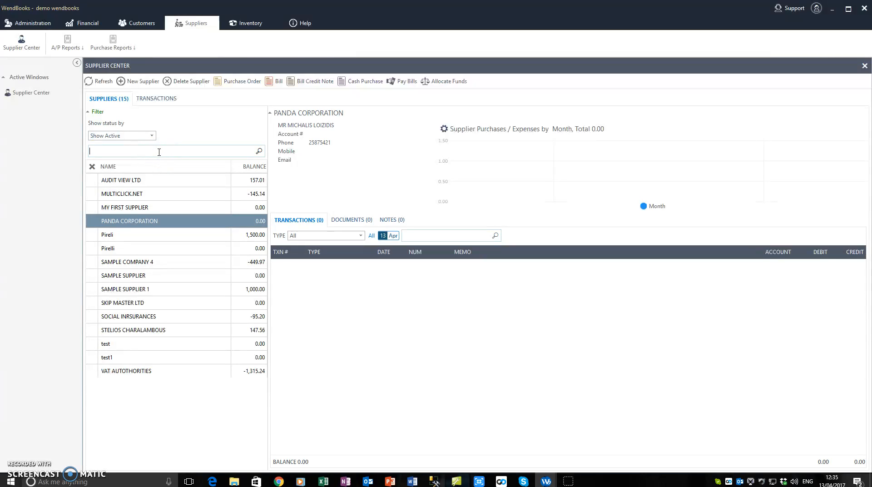
click(174, 152)
Step: Reopen the details of MY FIRST SUPPLIER, look at its memo area, and close them without editing
click(123, 207)
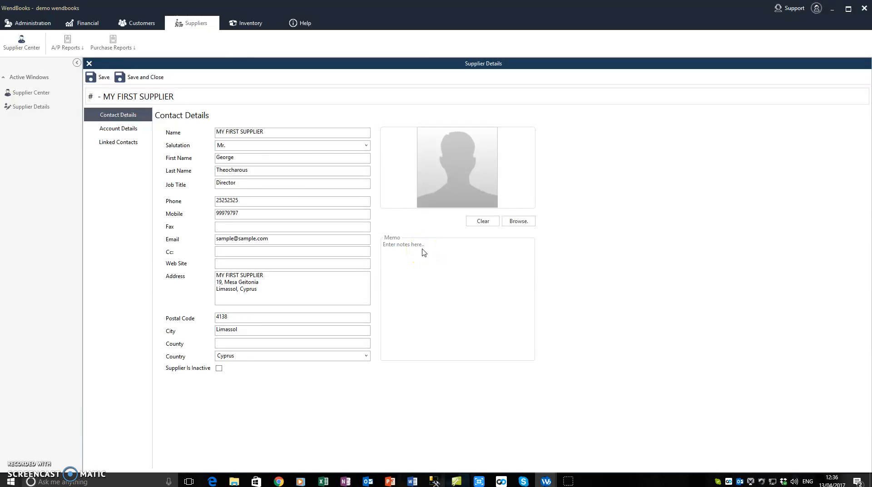
click(426, 251)
click(89, 64)
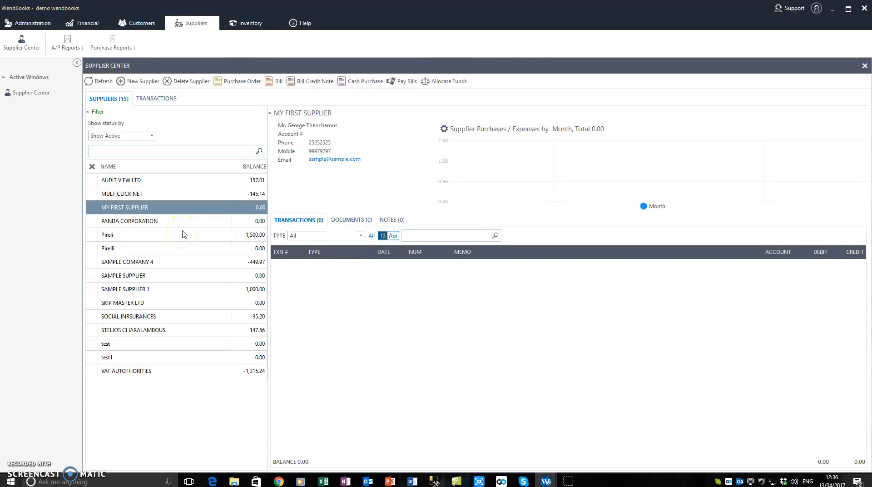
Step: Examine the transaction filters, documents and notes of MY FIRST SUPPLIER
click(151, 222)
click(148, 208)
click(361, 236)
click(362, 237)
click(426, 236)
click(495, 236)
click(354, 222)
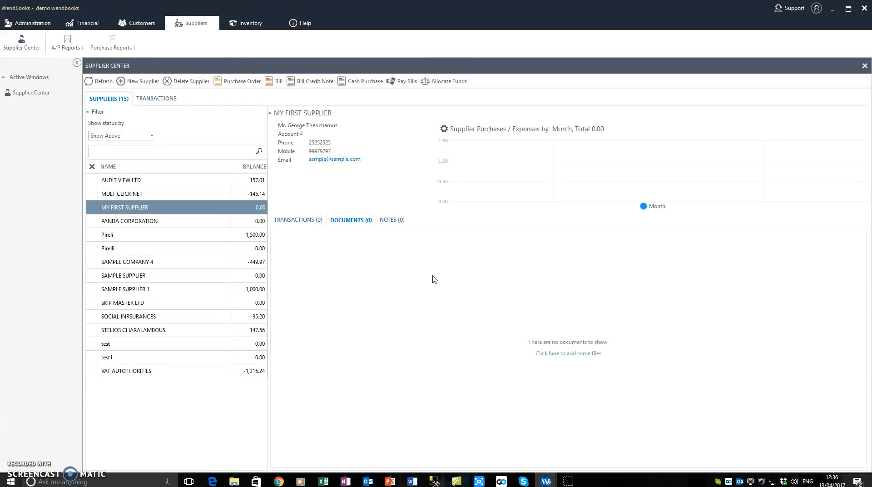
click(391, 220)
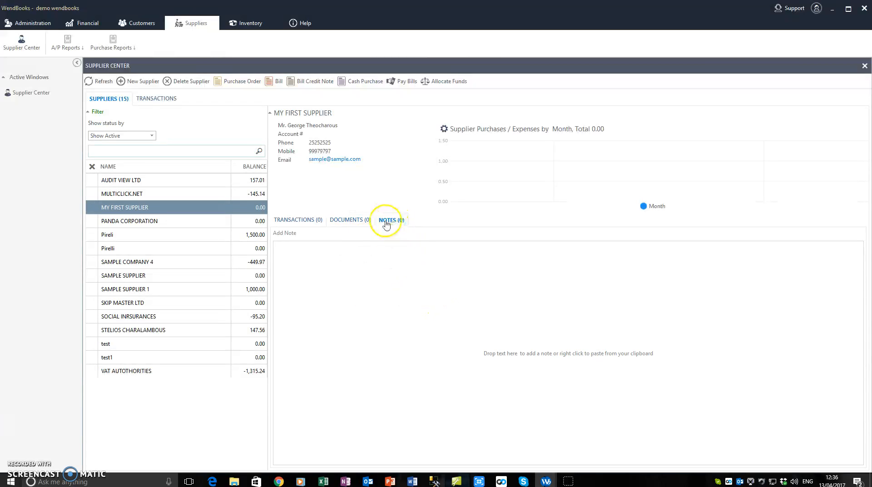
click(288, 233)
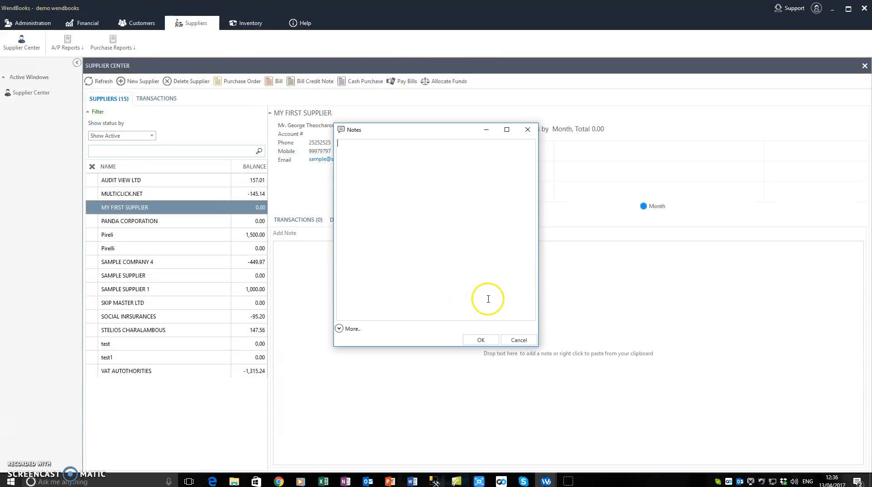
click(517, 341)
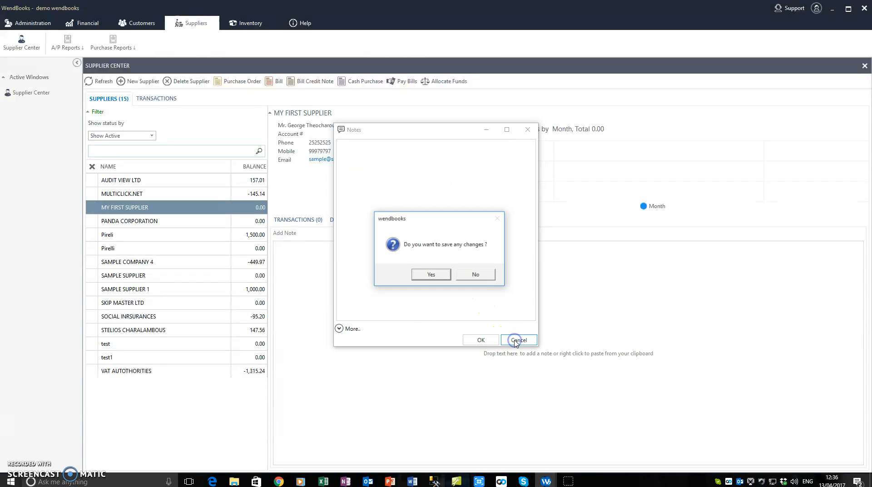
click(475, 274)
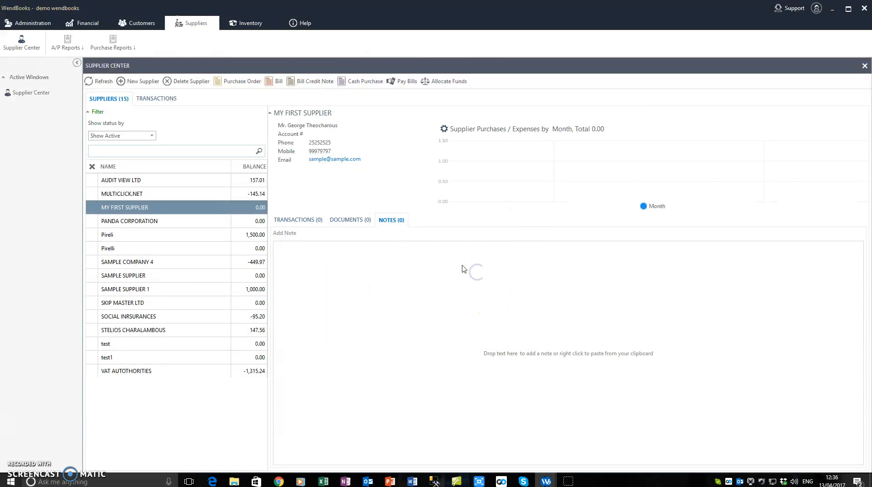
Step: Add a note reading "my first note" to MY FIRST SUPPLIER
click(286, 231)
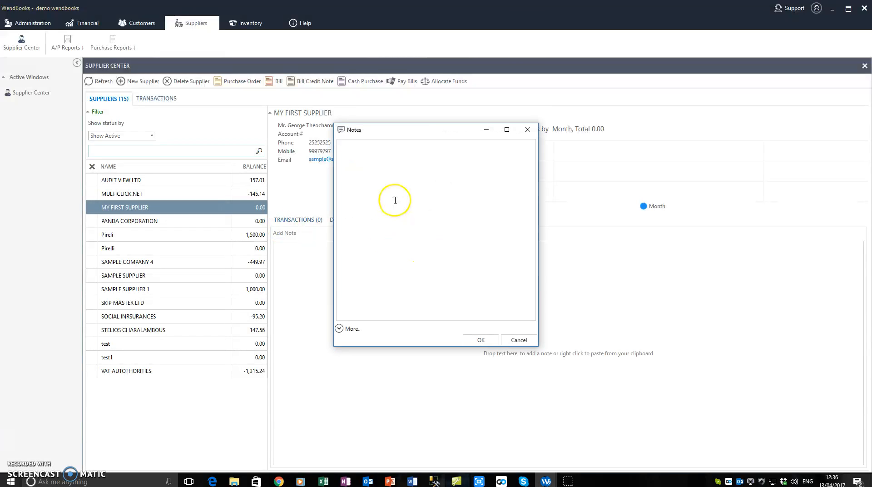
text(my first note)
click(481, 340)
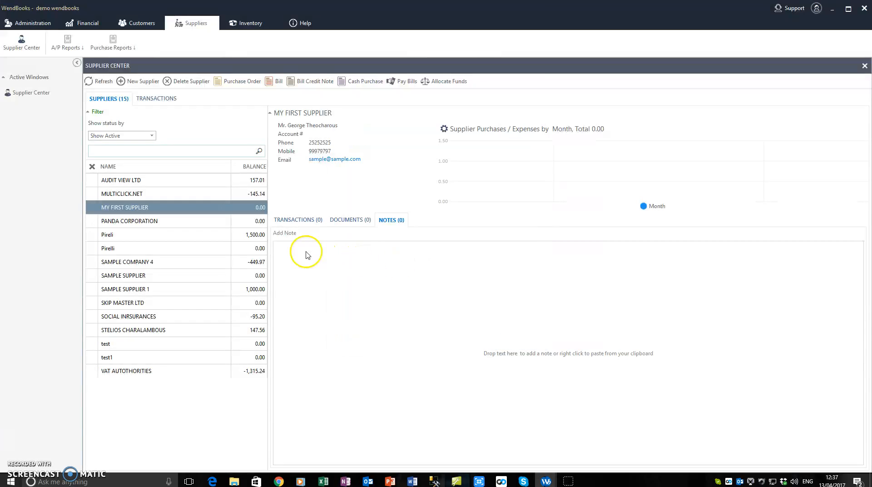
Step: Add a second note to MY FIRST SUPPLIER
click(286, 238)
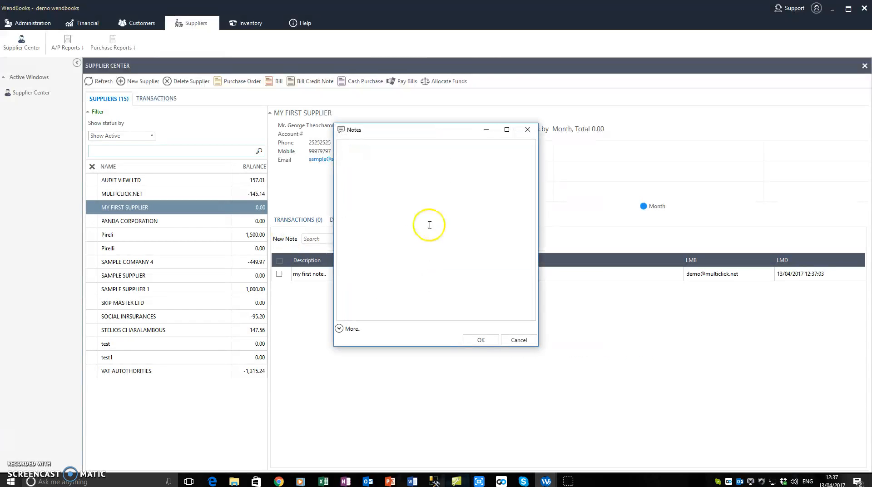
text(my seconds )
text(te)
click(481, 340)
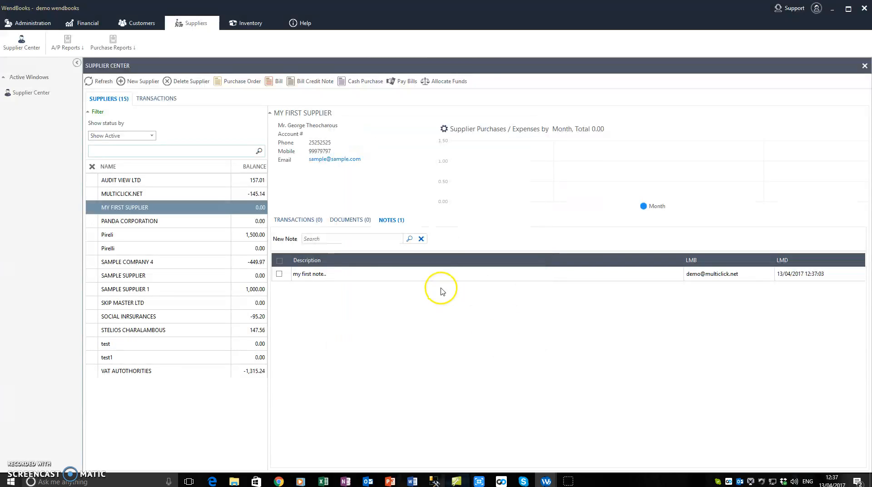
Step: Look at the options for attaching files to the supplier's documents, and close them without adding a file
click(350, 220)
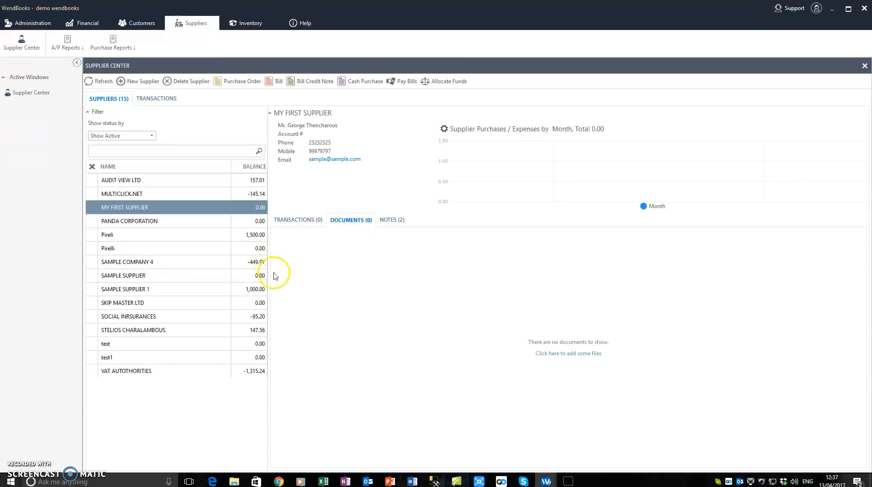
click(571, 356)
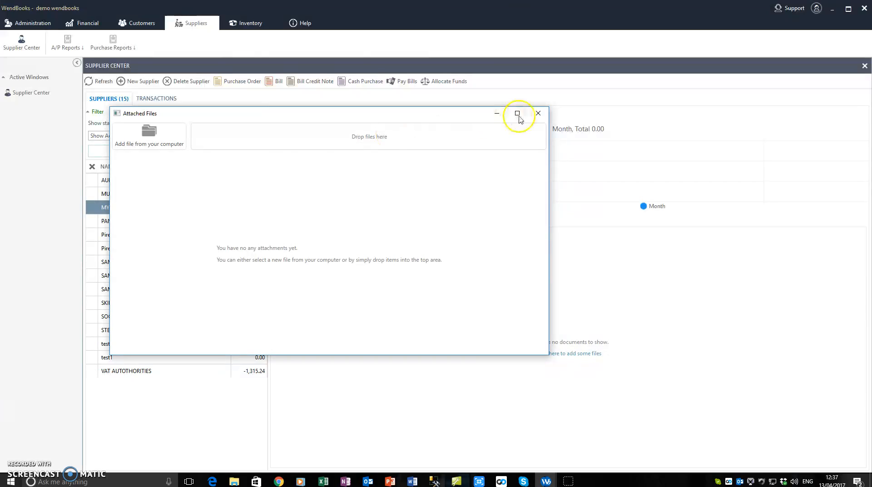
click(538, 113)
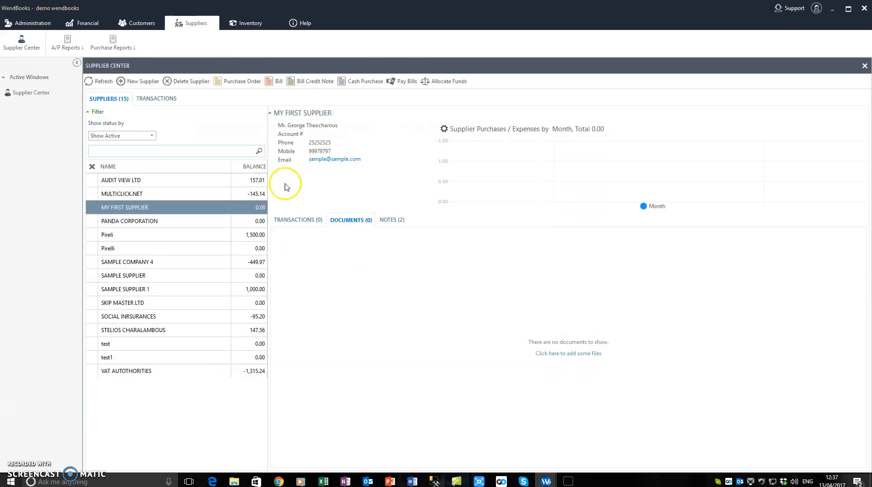
Step: Show the supplier's transactions, and collapse and re-expand the supplier's summary section
click(300, 221)
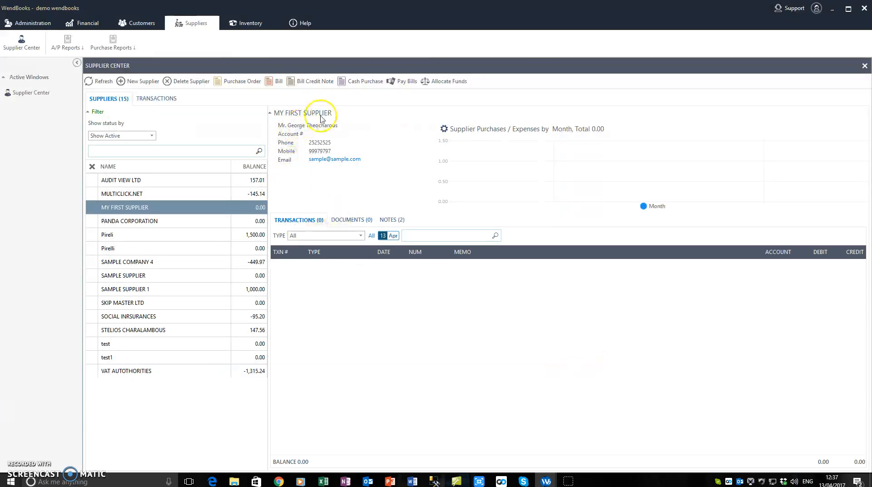
click(342, 116)
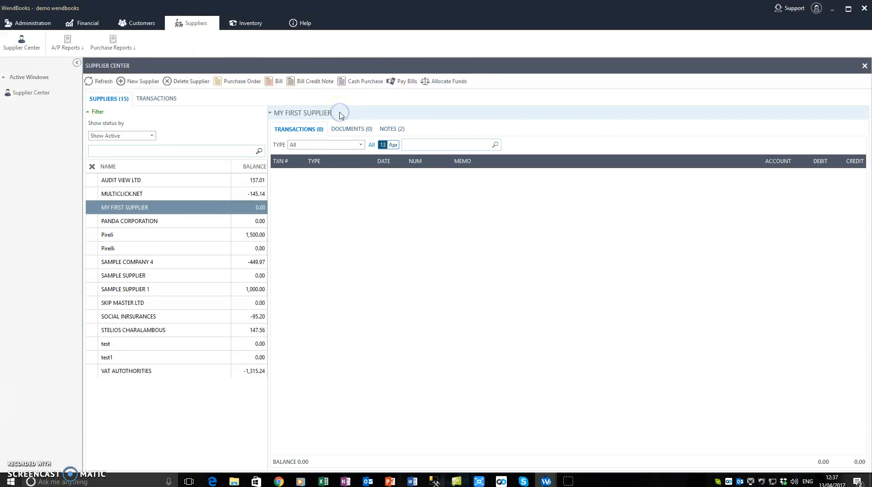
click(342, 115)
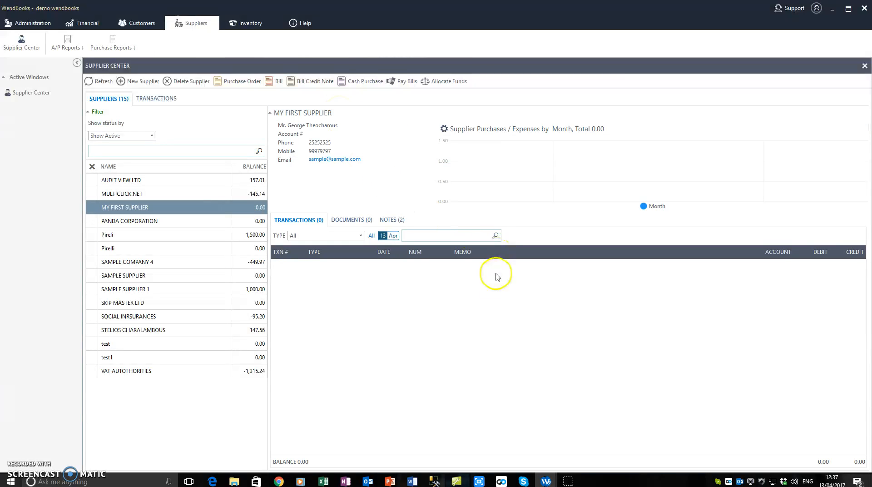
Step: View the actions for the supplier's email address and the settings of the purchases and expenses graph, leaving both unchanged
right_click(340, 161)
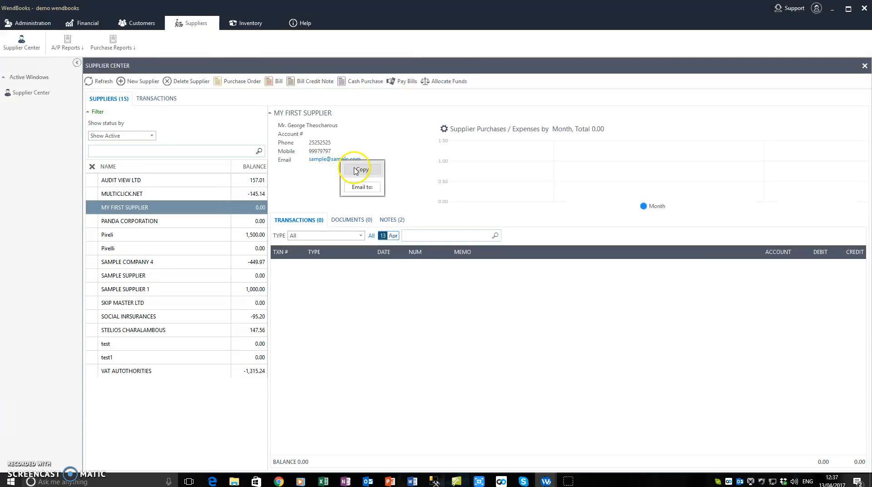
click(386, 146)
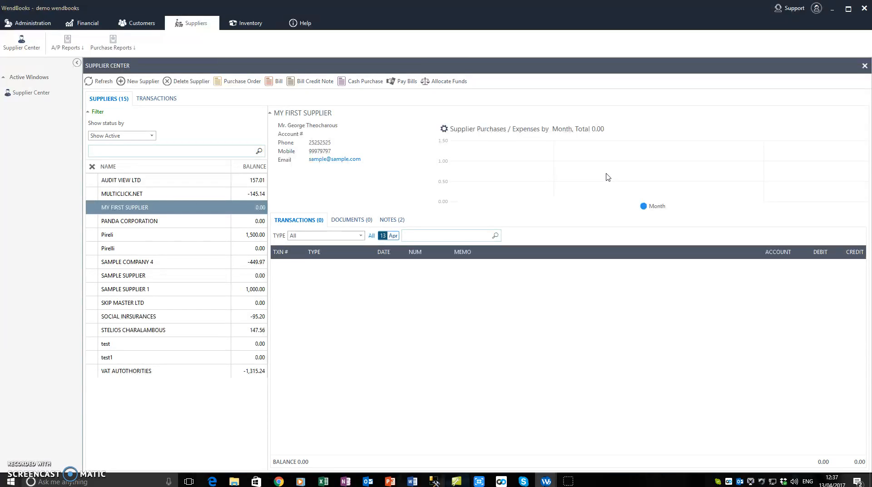
click(444, 129)
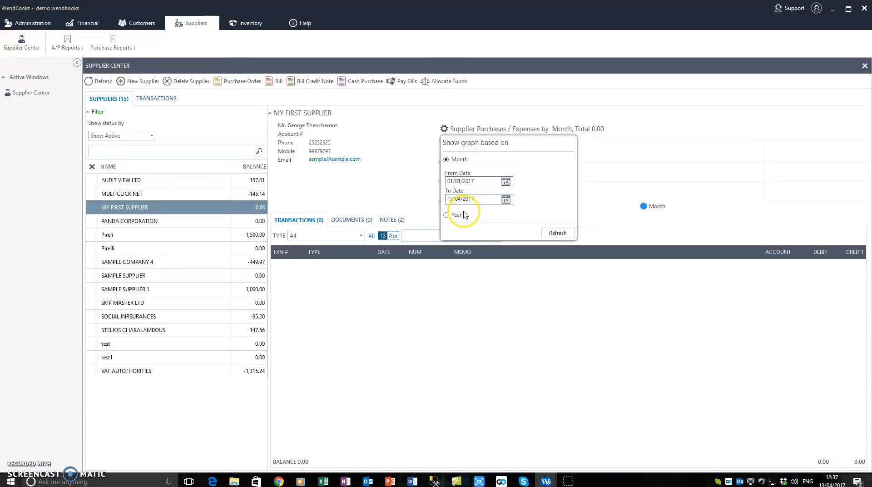
click(646, 167)
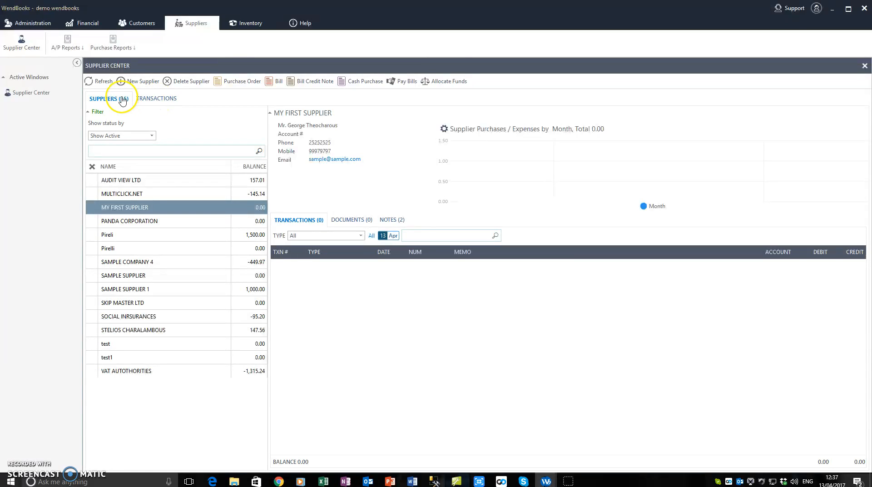
Step: List the bills of all suppliers in the Supplier Center's transactions and set their date filter to All Dates
click(152, 101)
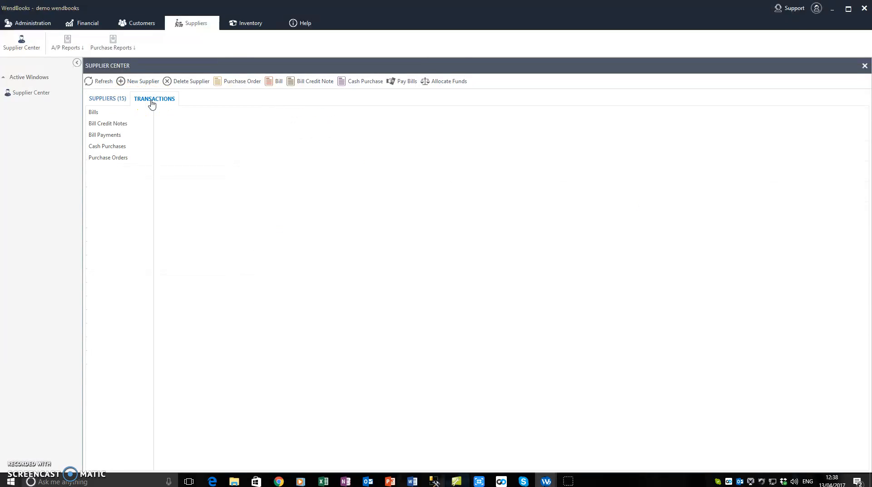
click(101, 114)
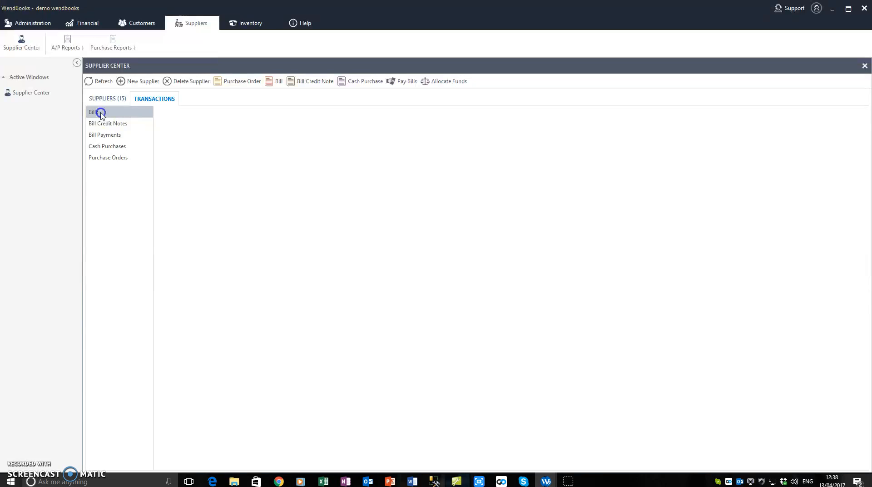
click(292, 118)
click(282, 277)
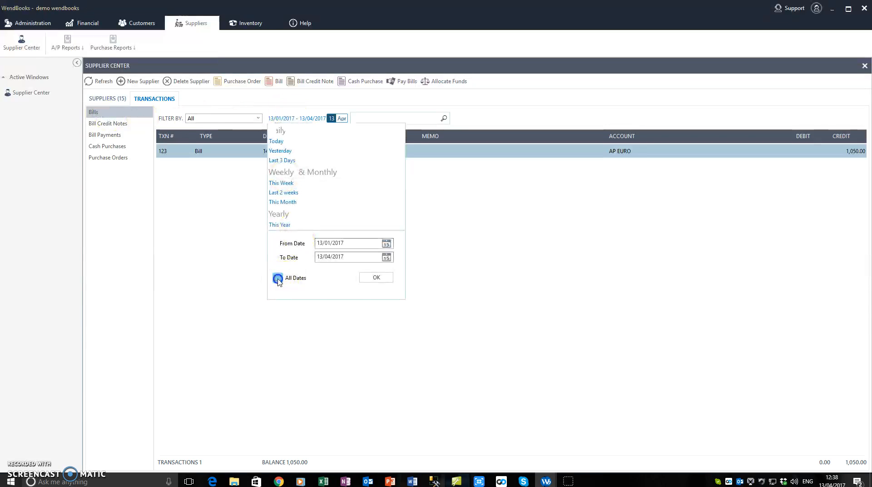
click(373, 277)
click(222, 190)
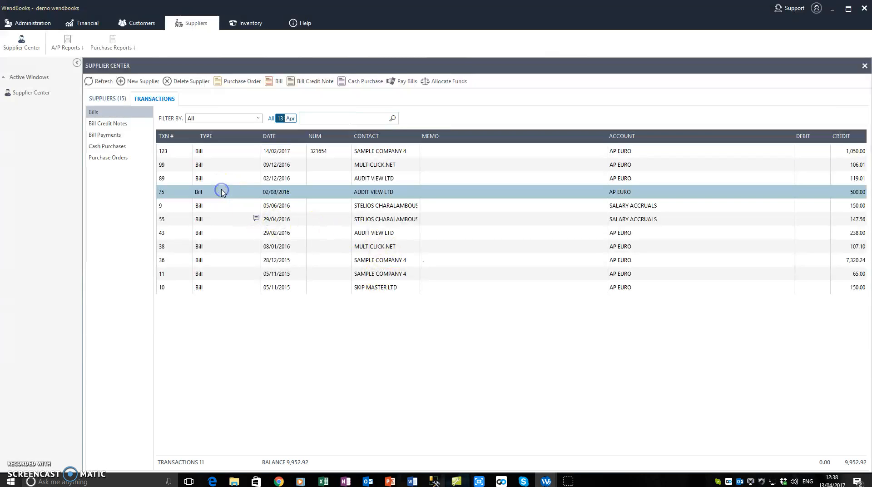
click(217, 249)
Step: View the suppliers' bill credit notes, bill payments and cash purchases, and return to the list of bills
click(121, 124)
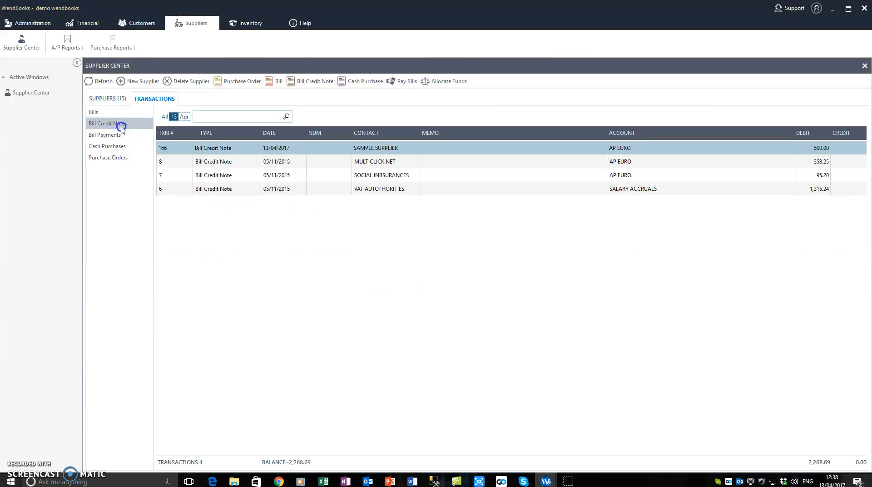
click(118, 134)
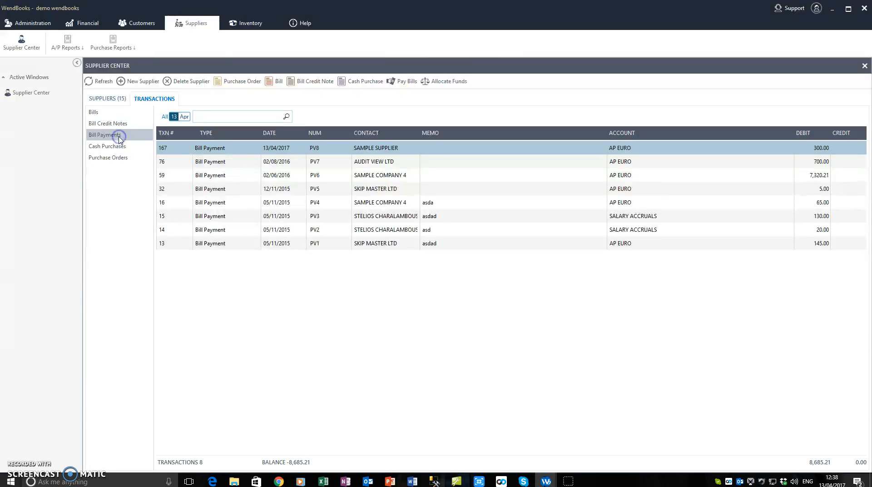
click(120, 146)
click(109, 190)
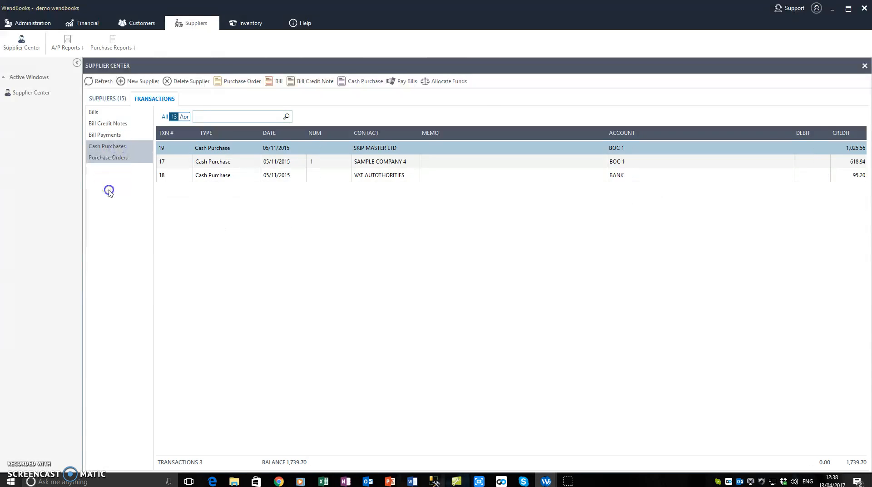
click(95, 112)
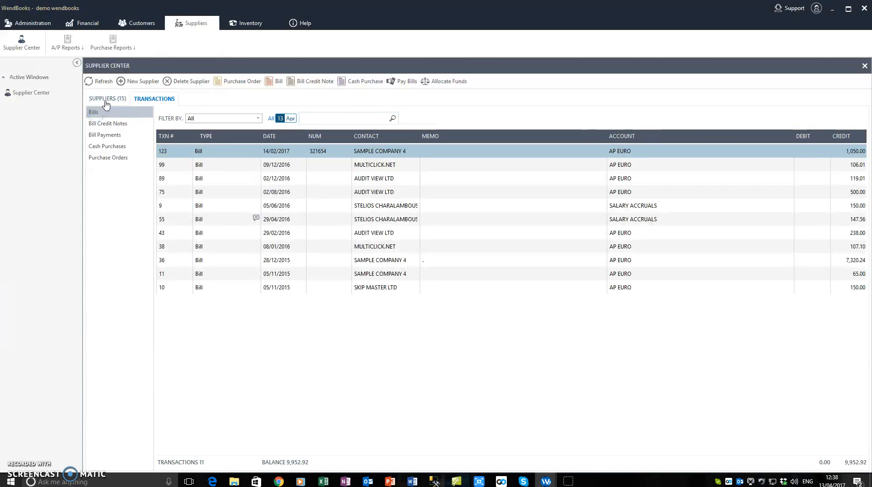
Step: Return to the supplier list and select MY FIRST SUPPLIER
click(105, 100)
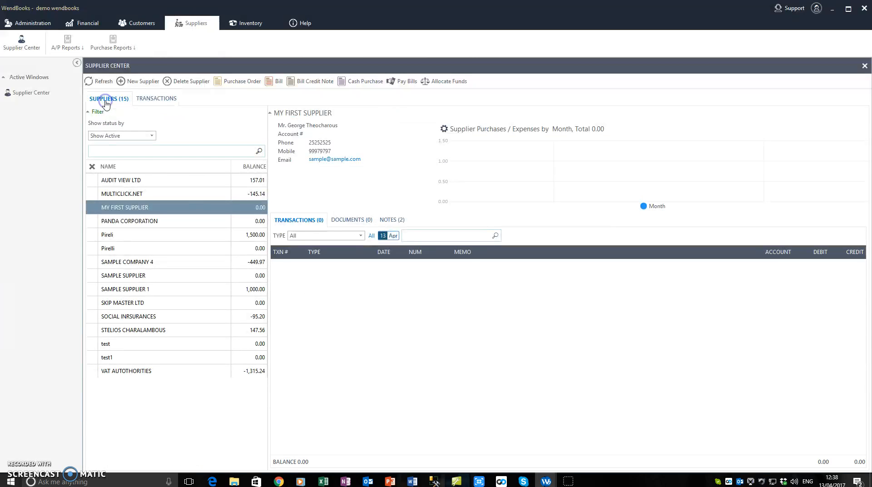
click(146, 220)
click(141, 210)
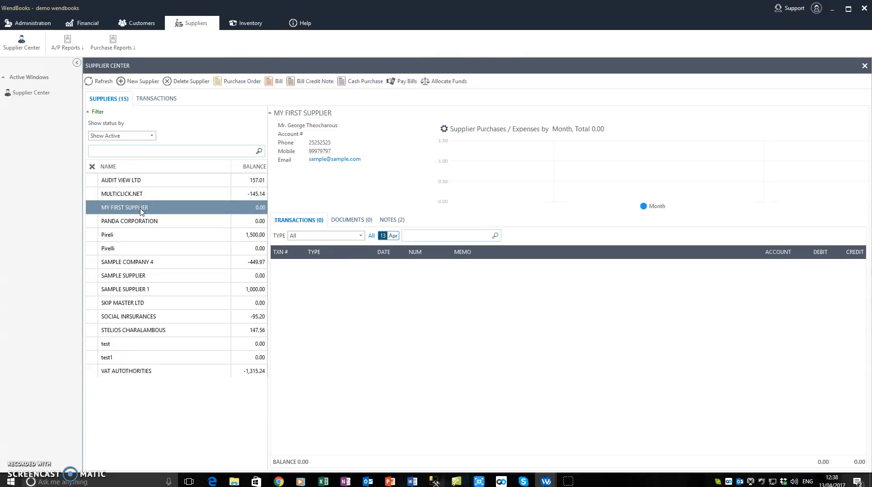